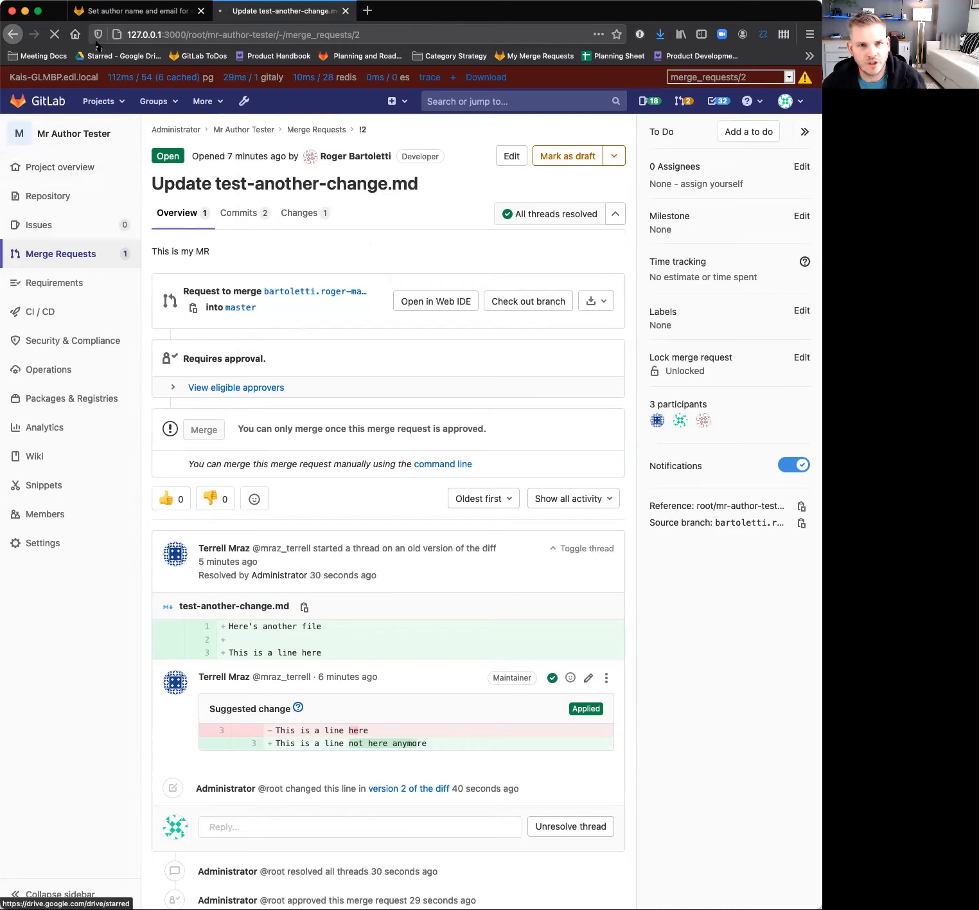
Open the project's general settings and review the merge request approval rules and the options preventing approval by authors and committers.
click(204, 101)
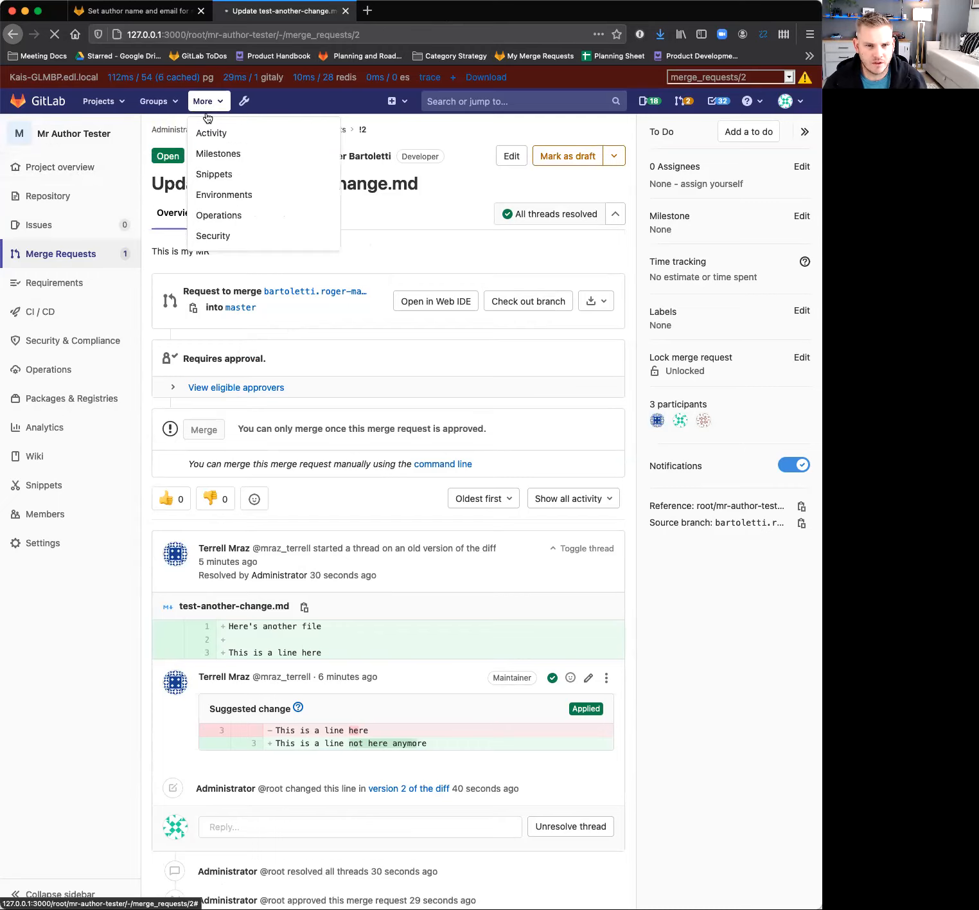
click(242, 101)
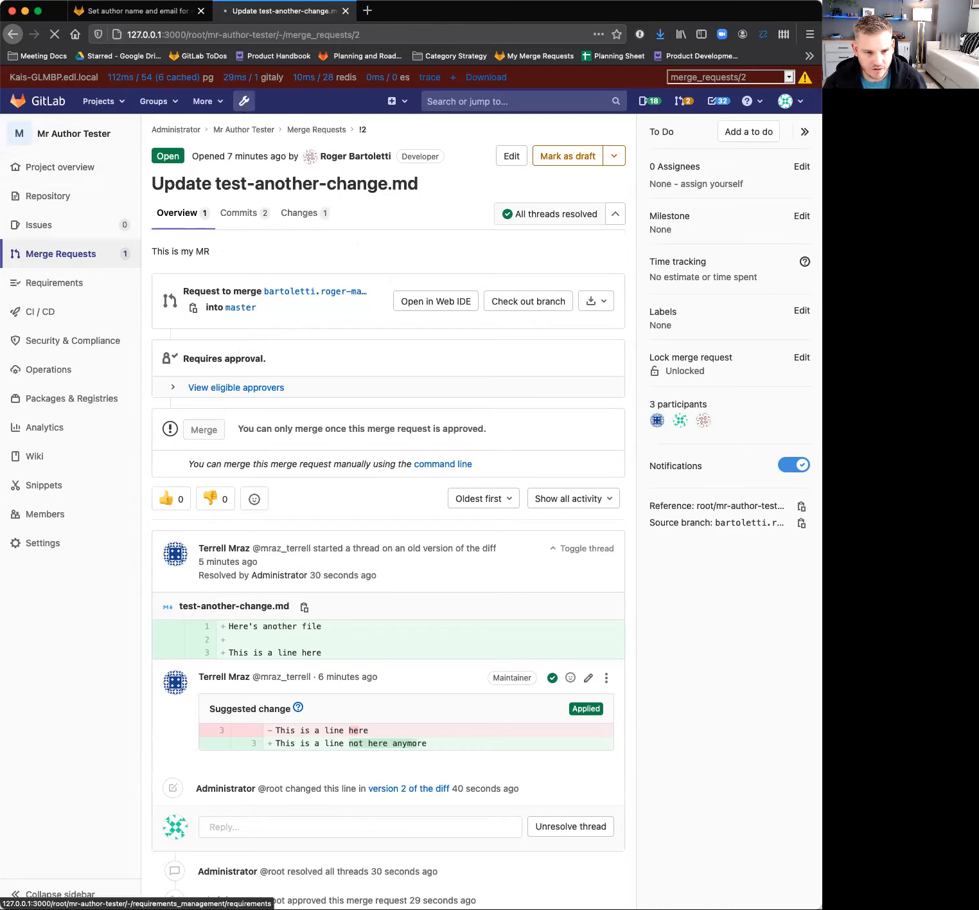
mouse_move(45, 554)
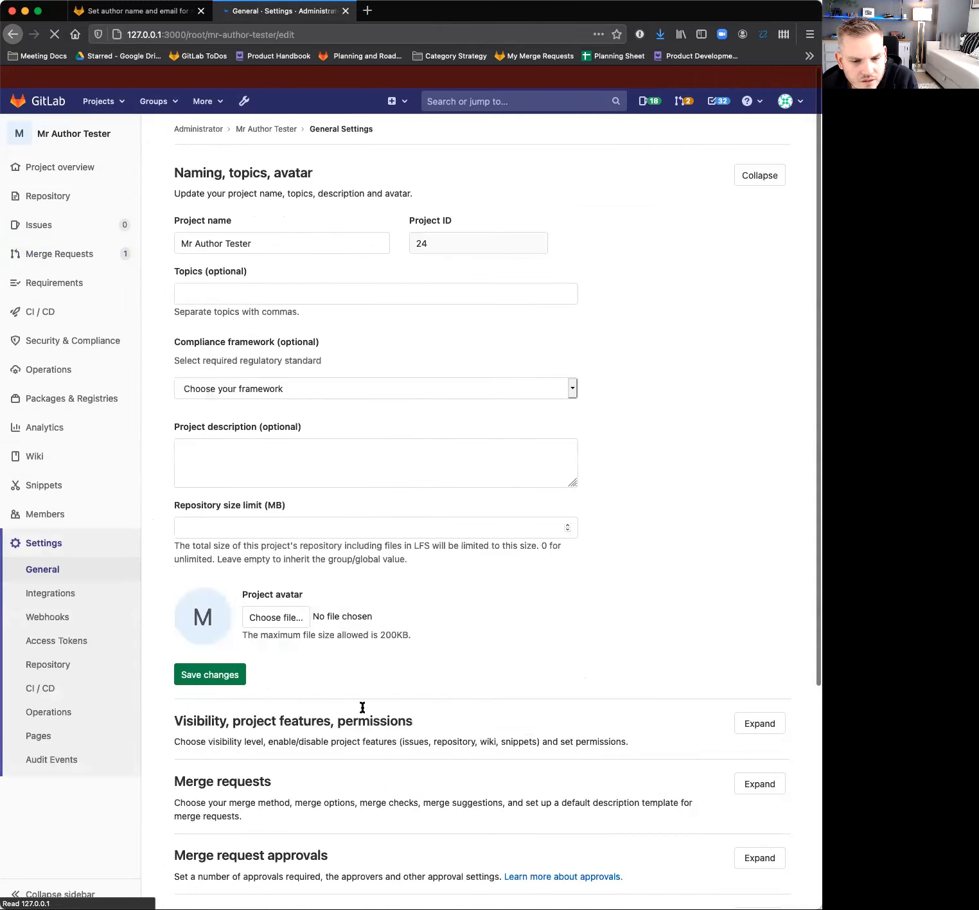
scroll(450, 713, down, 3)
click(758, 743)
scroll(514, 642, down, 2)
scroll(387, 576, down, 5)
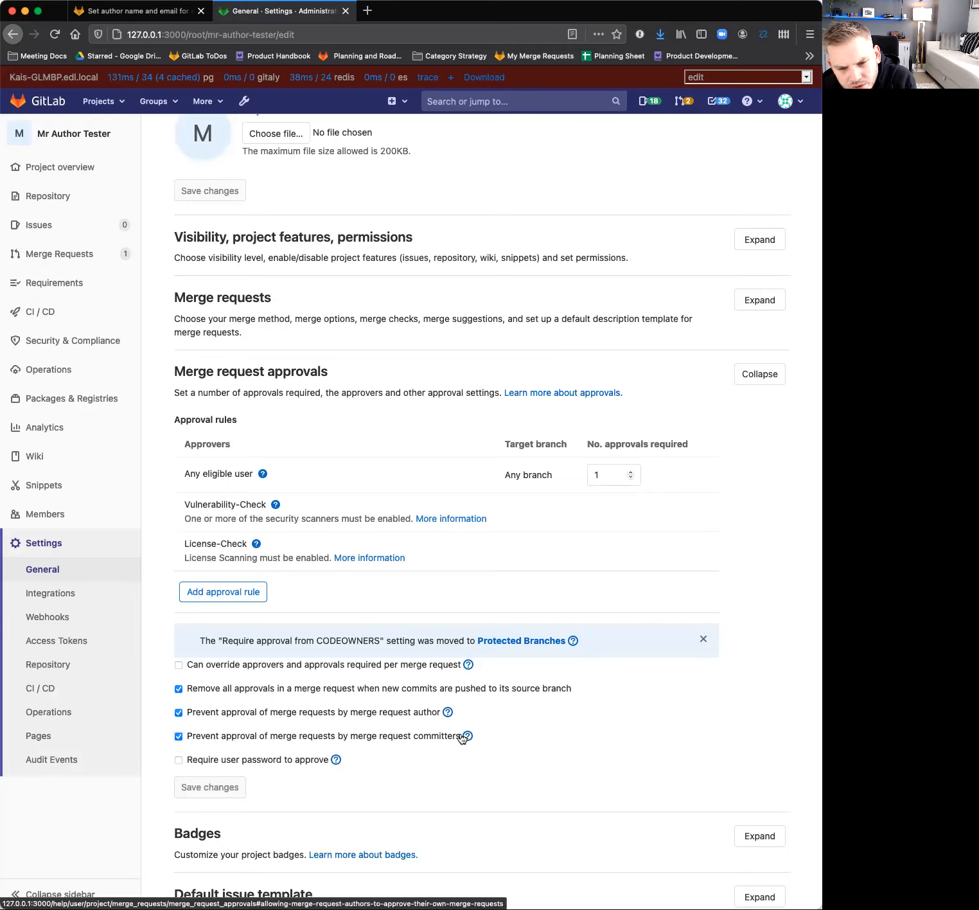
scroll(199, 742, down, 3)
scroll(199, 742, up, 3)
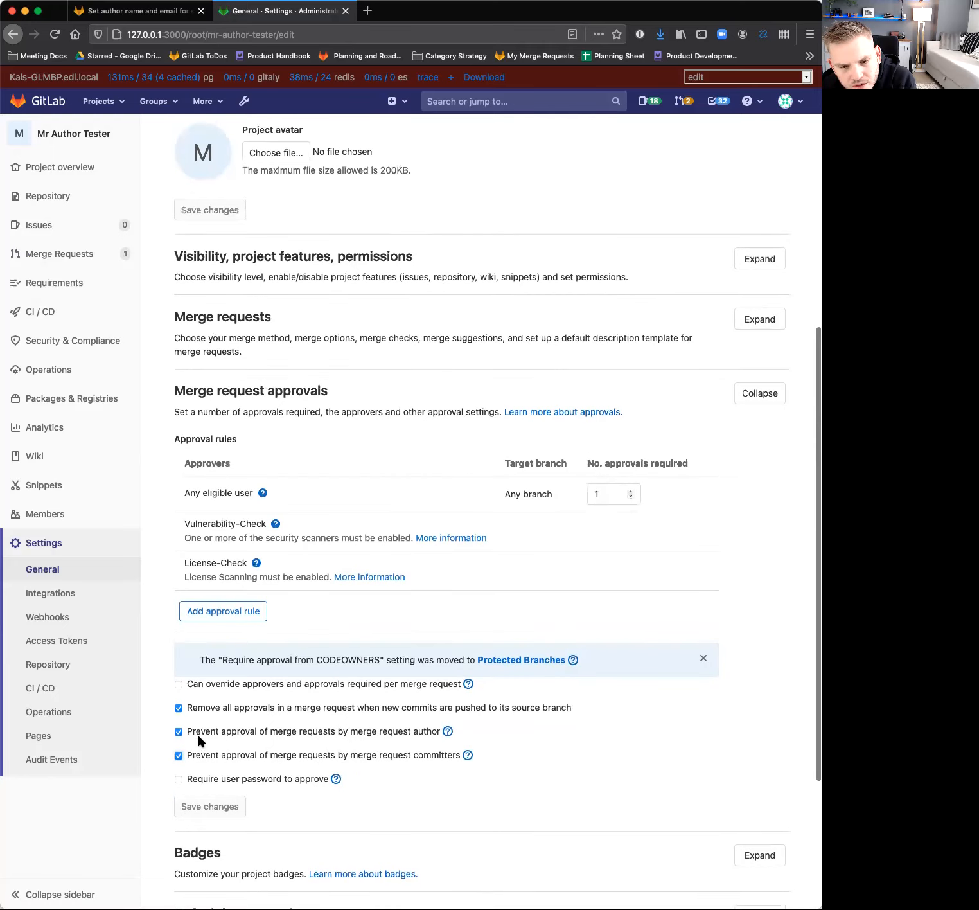
scroll(200, 742, down, 5)
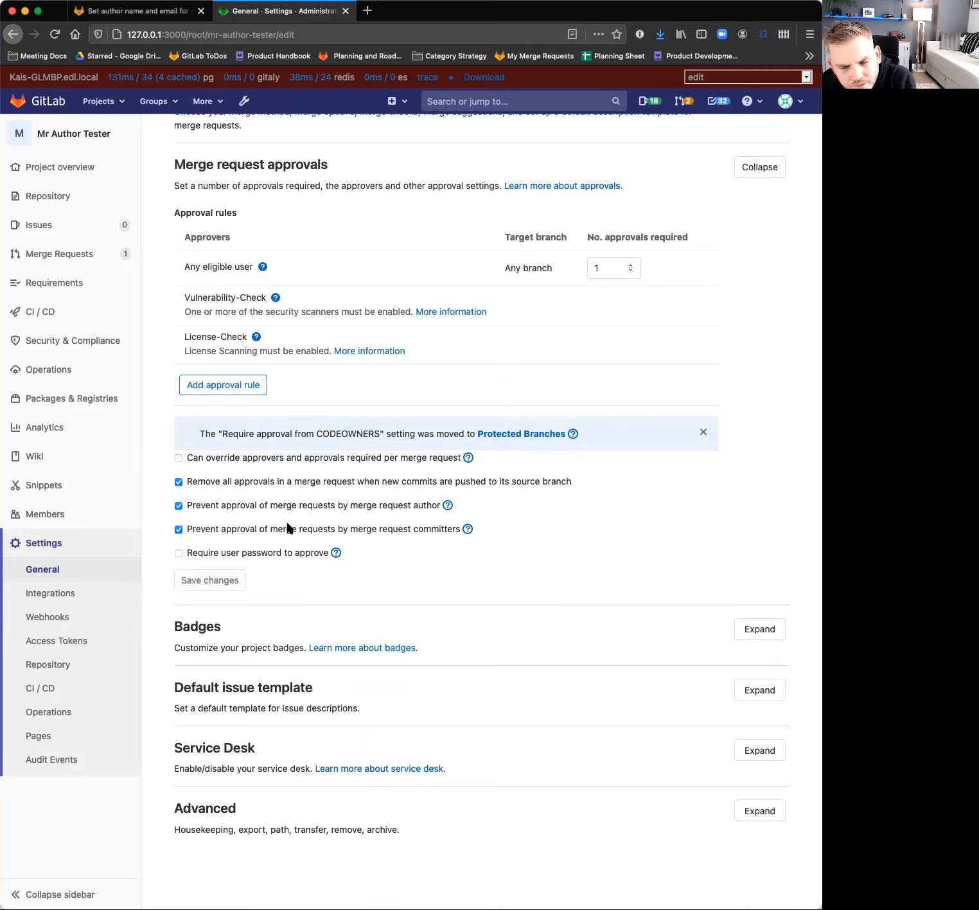
scroll(287, 527, up, 12)
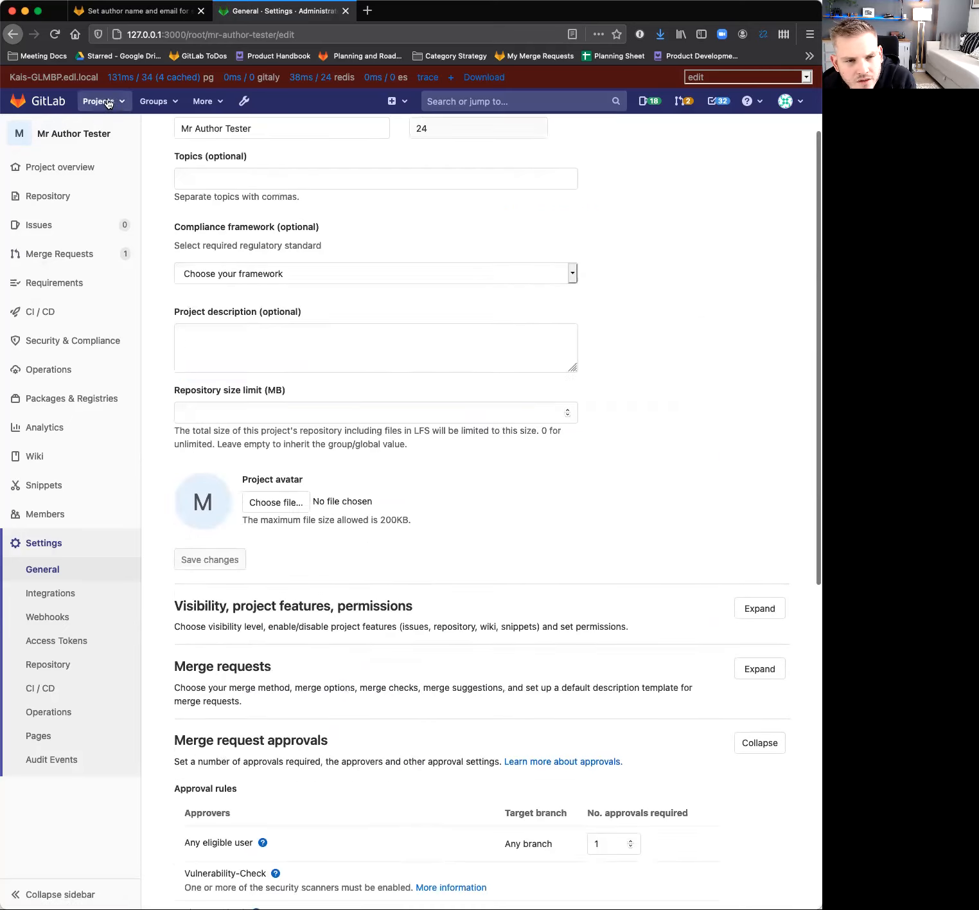
Try to impersonate the second user in the Admin Area's user list, resending the request once.
click(252, 107)
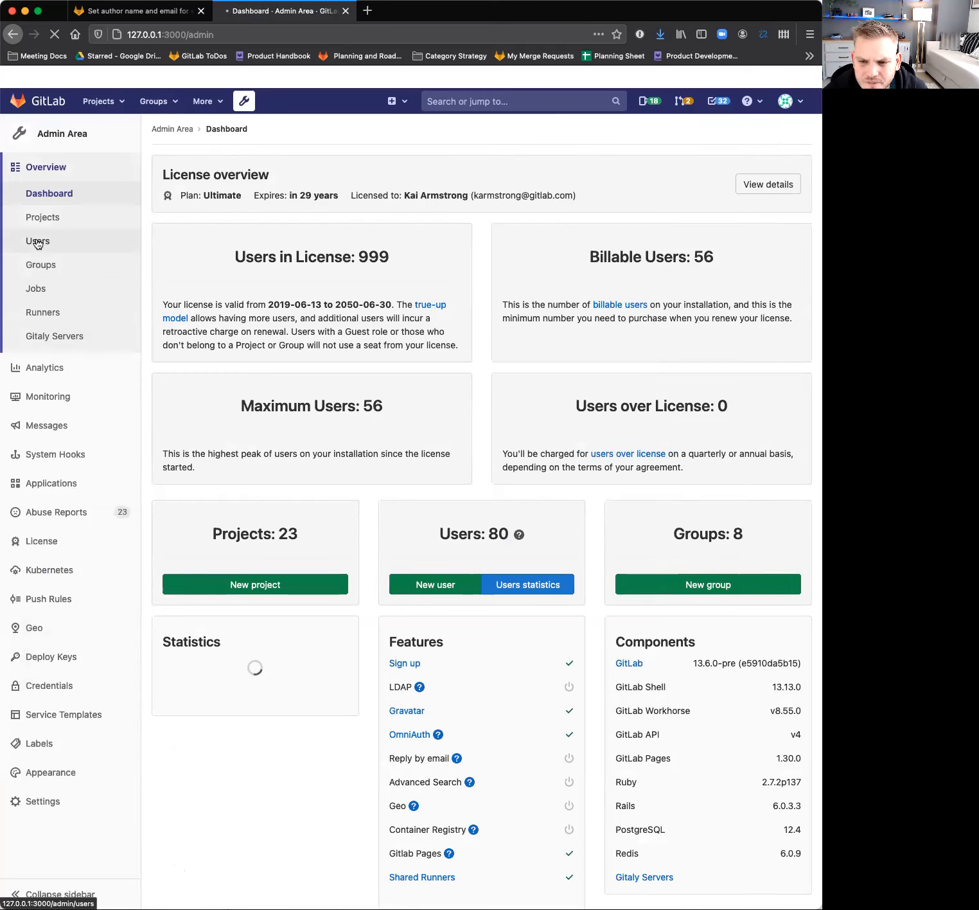
click(37, 242)
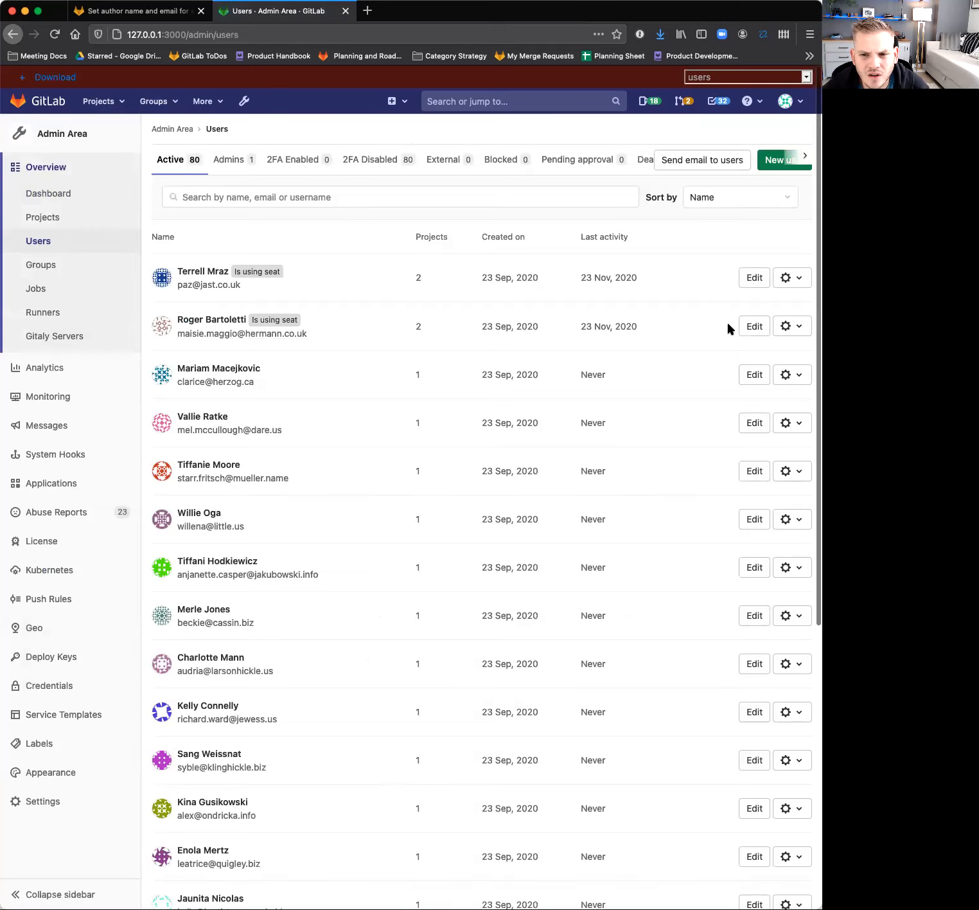
click(190, 320)
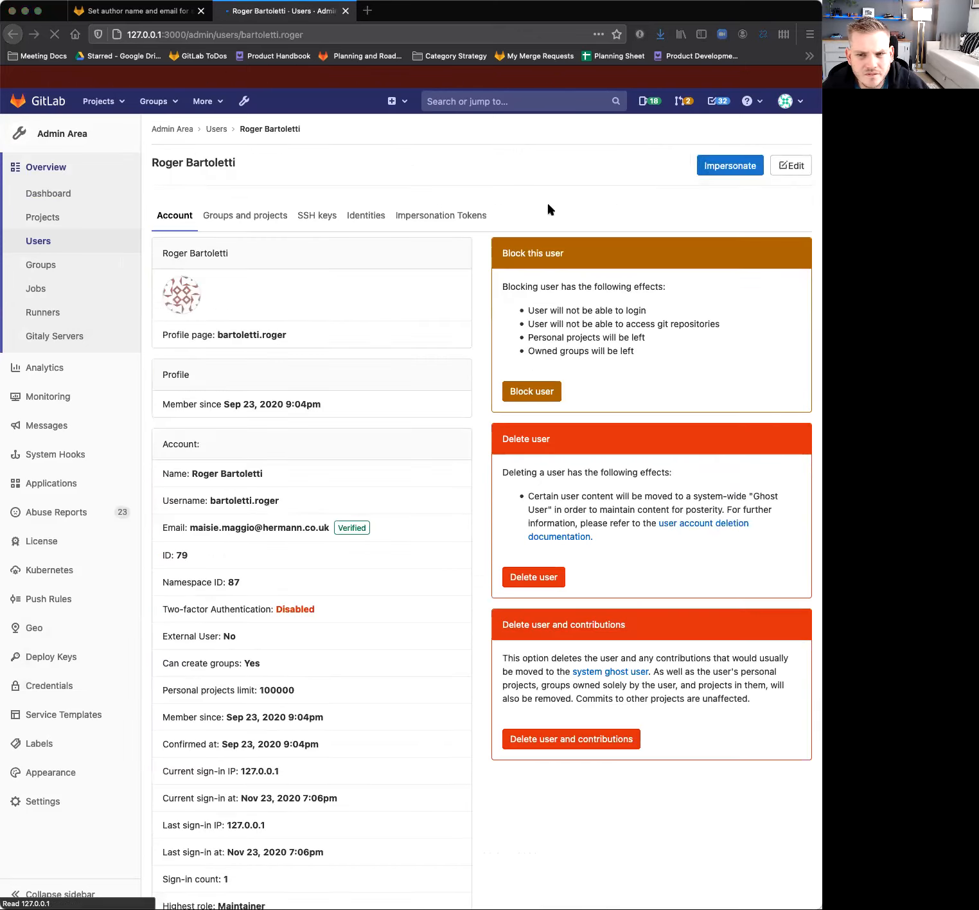
click(722, 167)
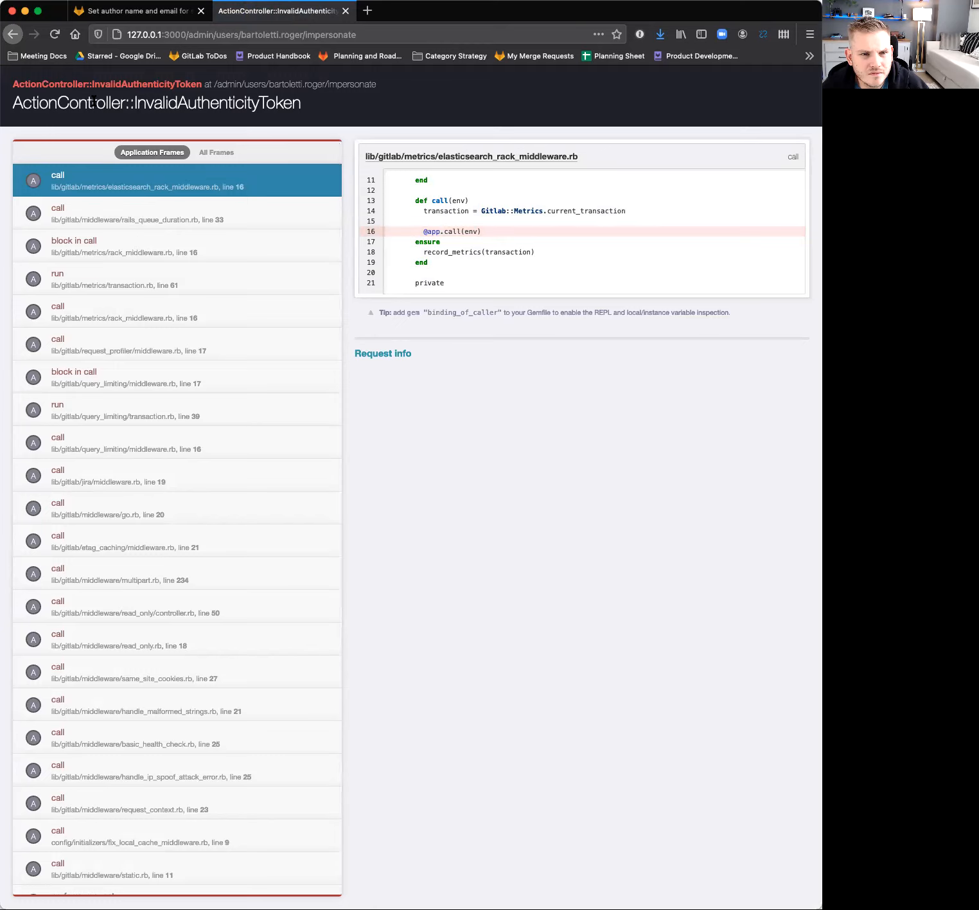
click(54, 34)
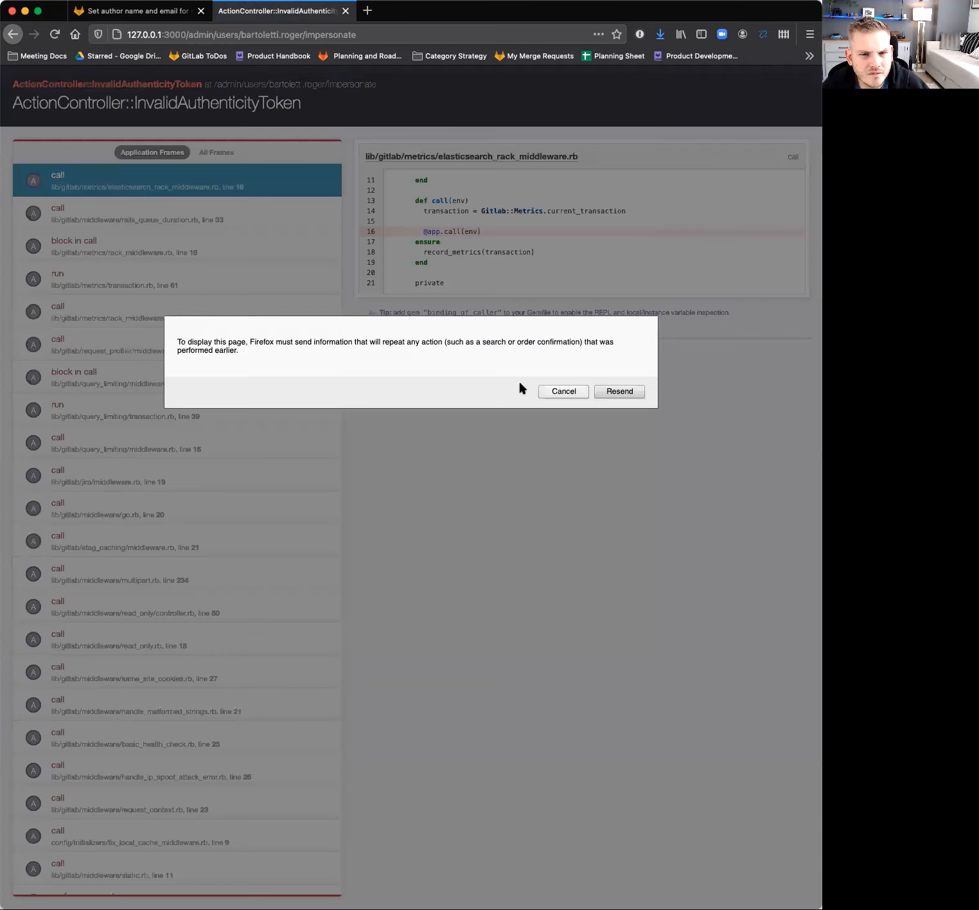
click(613, 396)
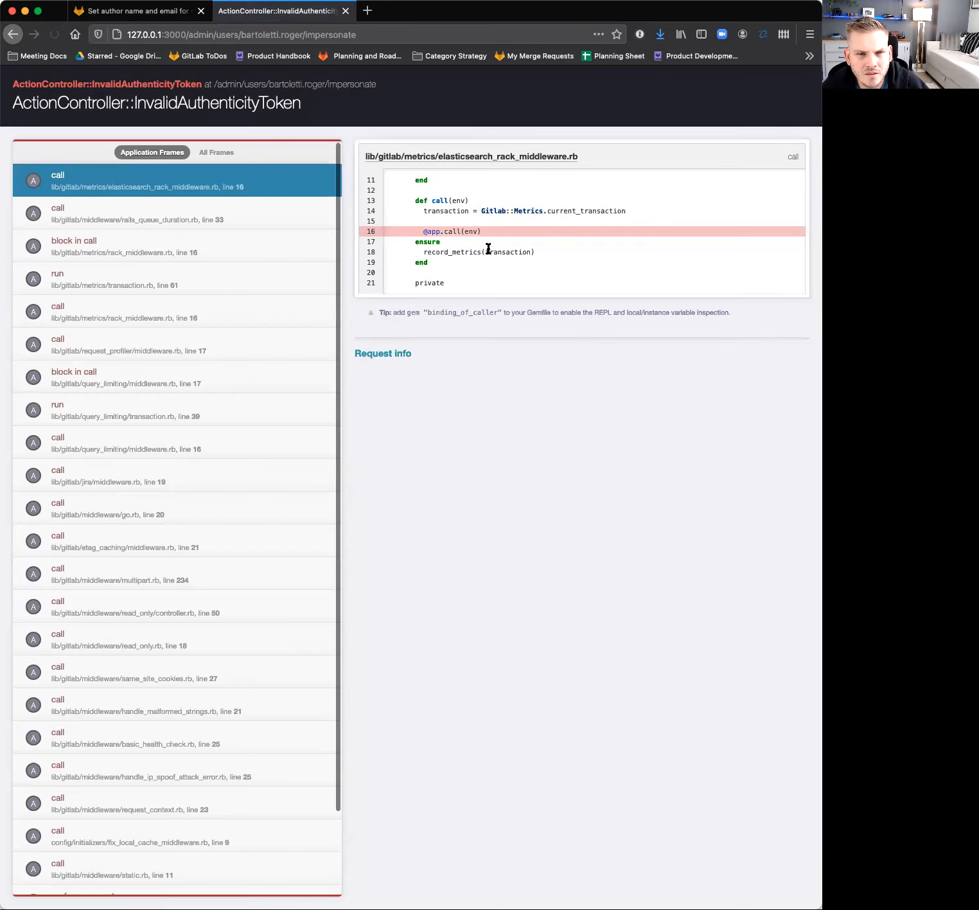
Return to the admin user list at 127.0.0.1:3000/admin/users, signing back in as root with the account password.
click(217, 32)
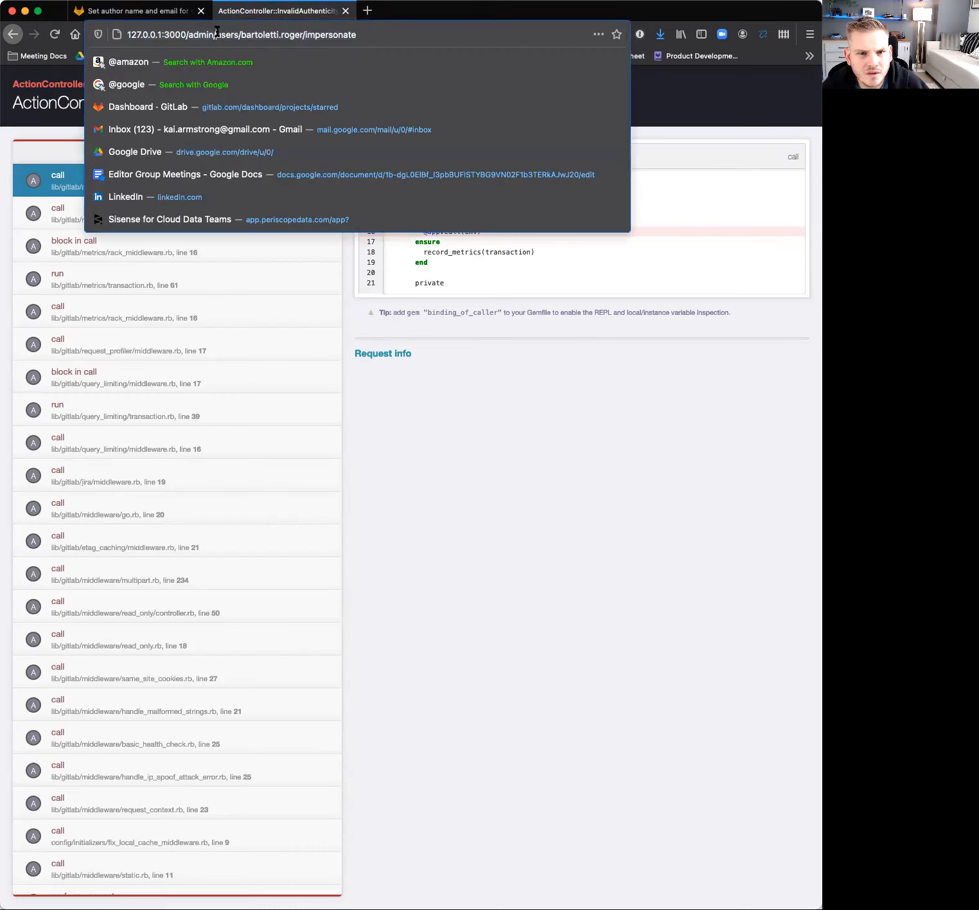
drag(240, 32, 715, 66)
key(BackSpace)
key(Return)
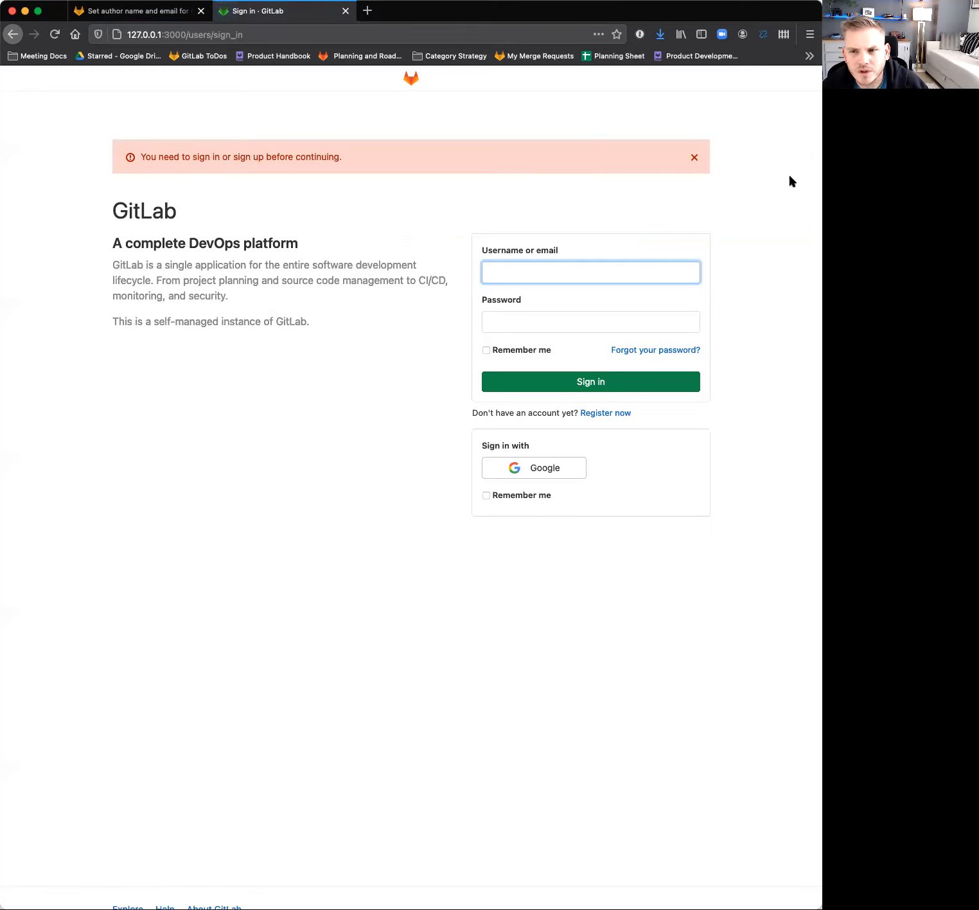
text(root)
key(Tab)
key(super+v)
key(Return)
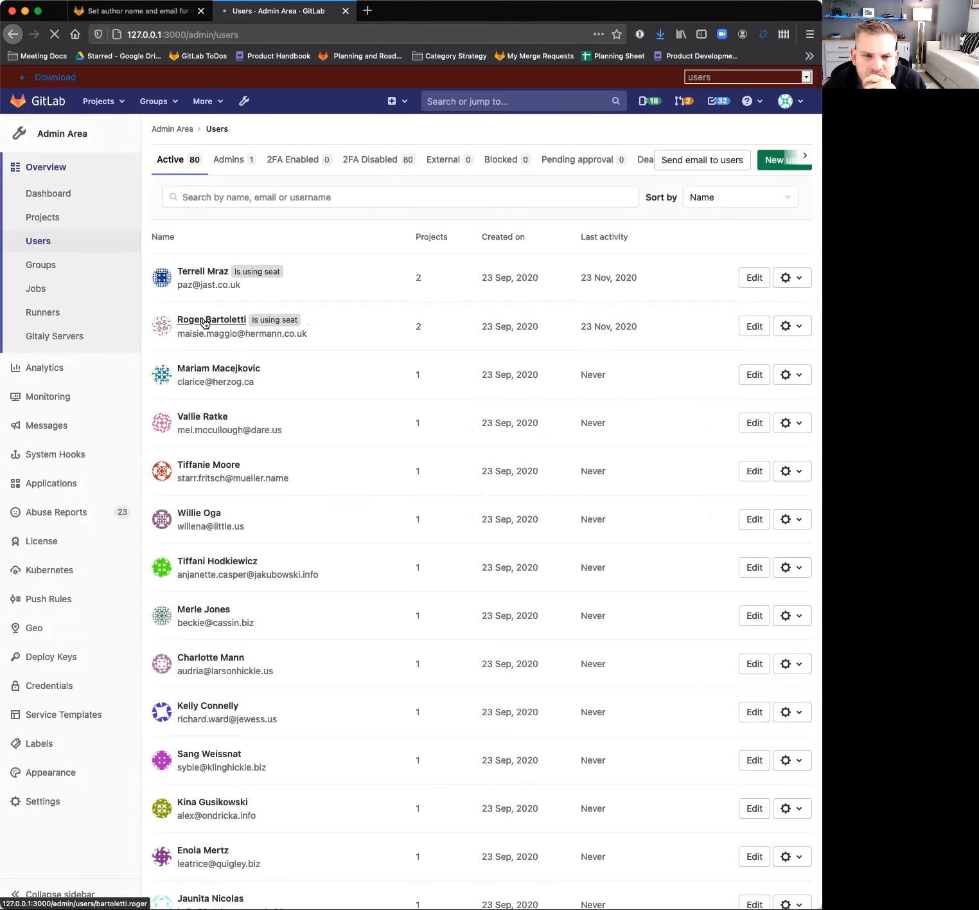
Impersonate the second user in the list and open the Mr Author Tester project in the Web IDE.
click(204, 321)
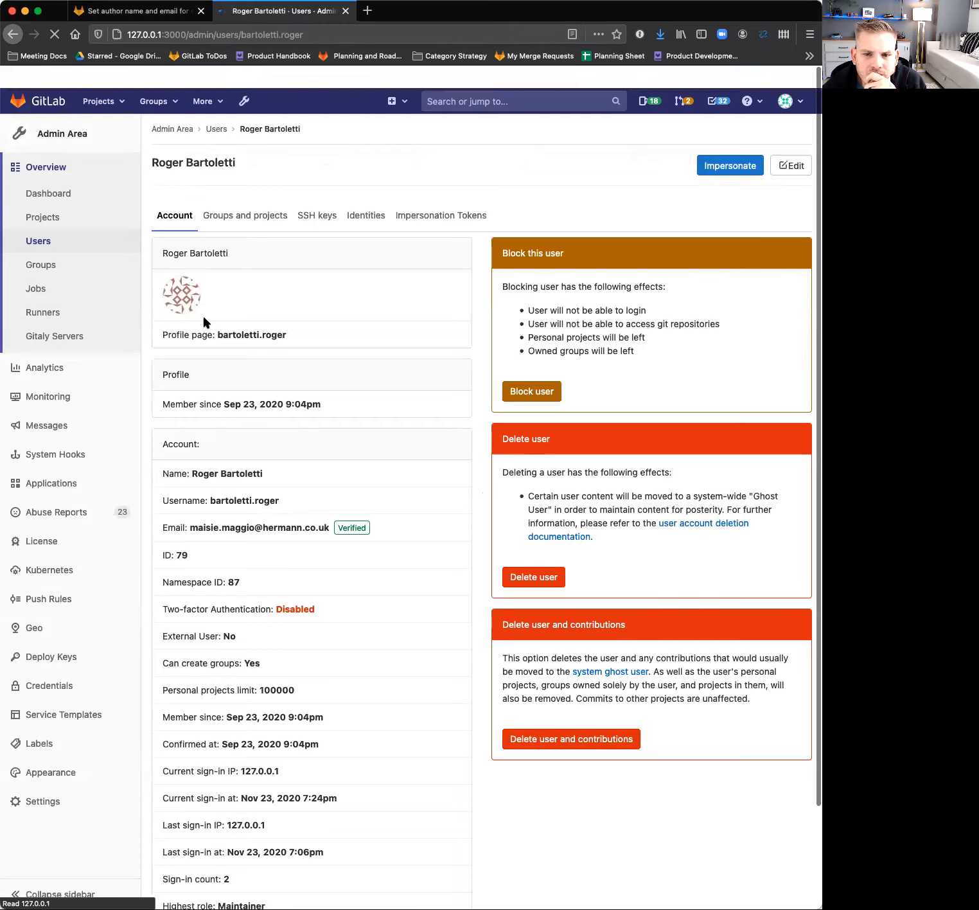
click(731, 166)
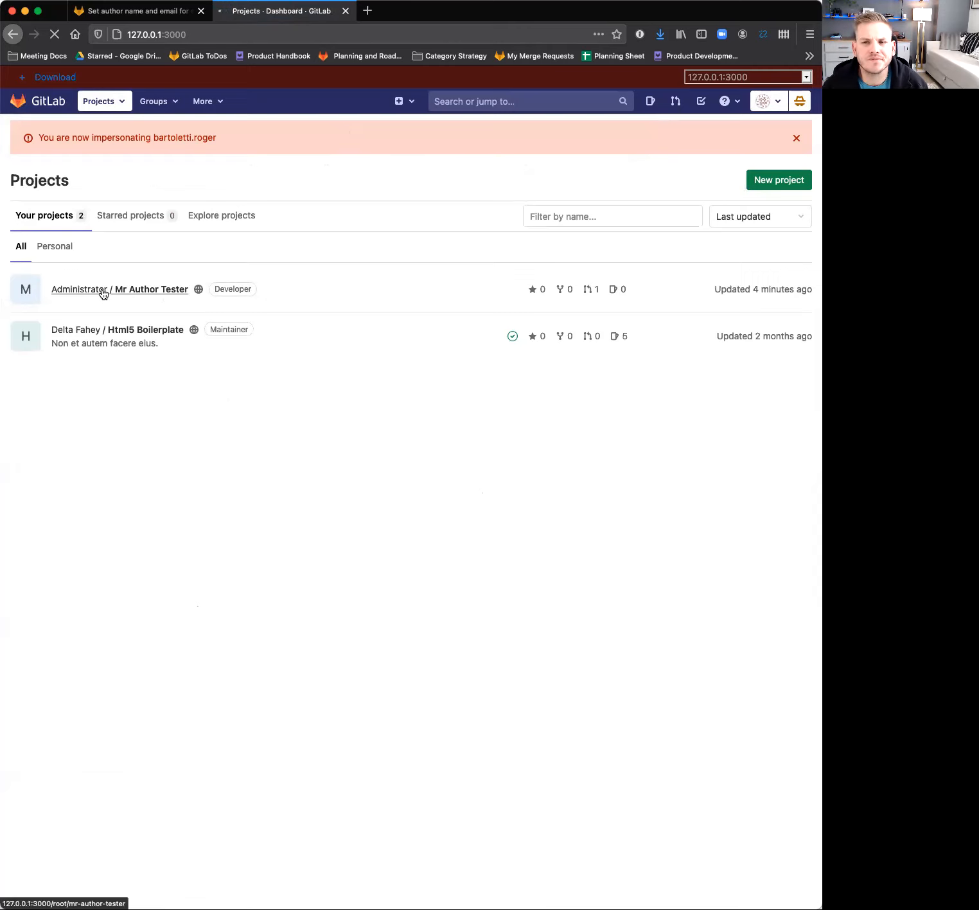
click(102, 293)
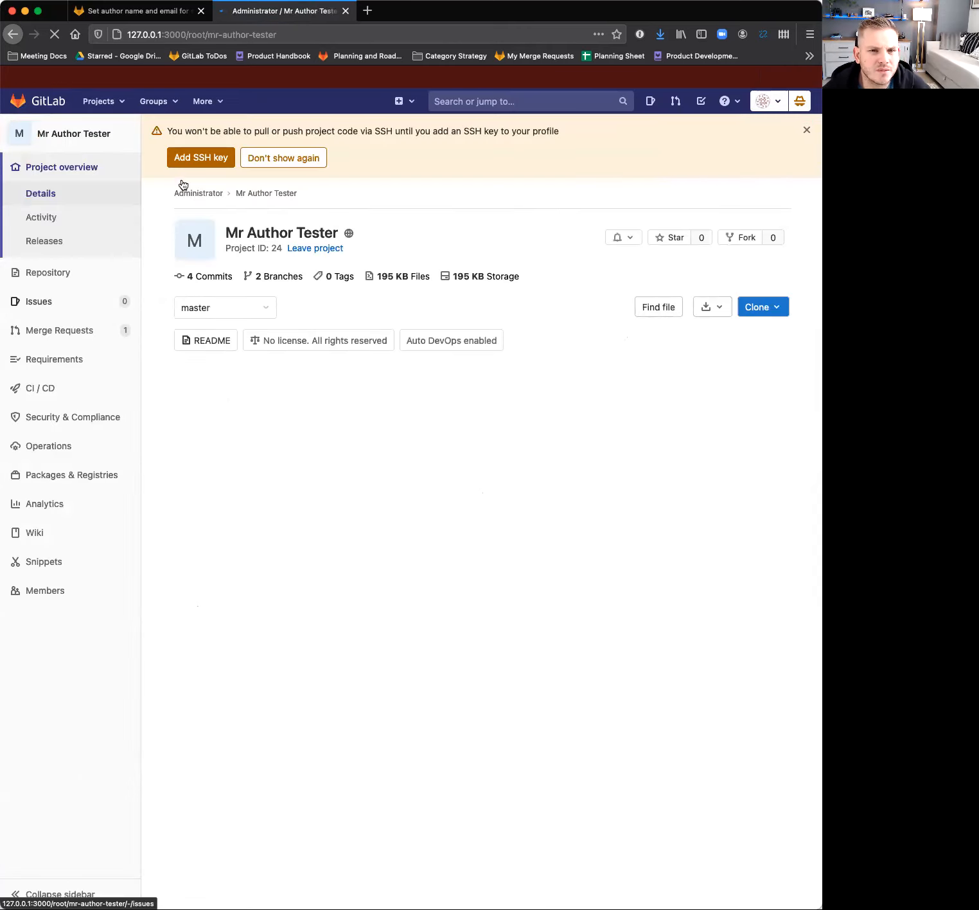
mouse_move(72, 299)
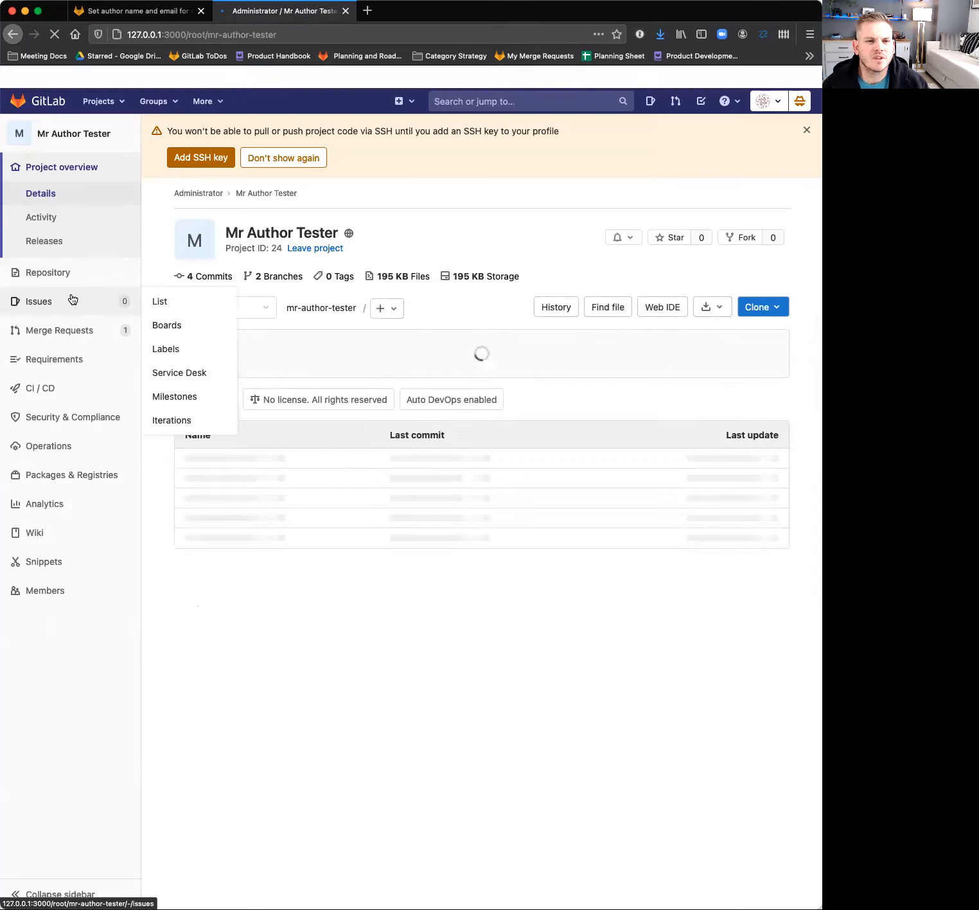
click(670, 313)
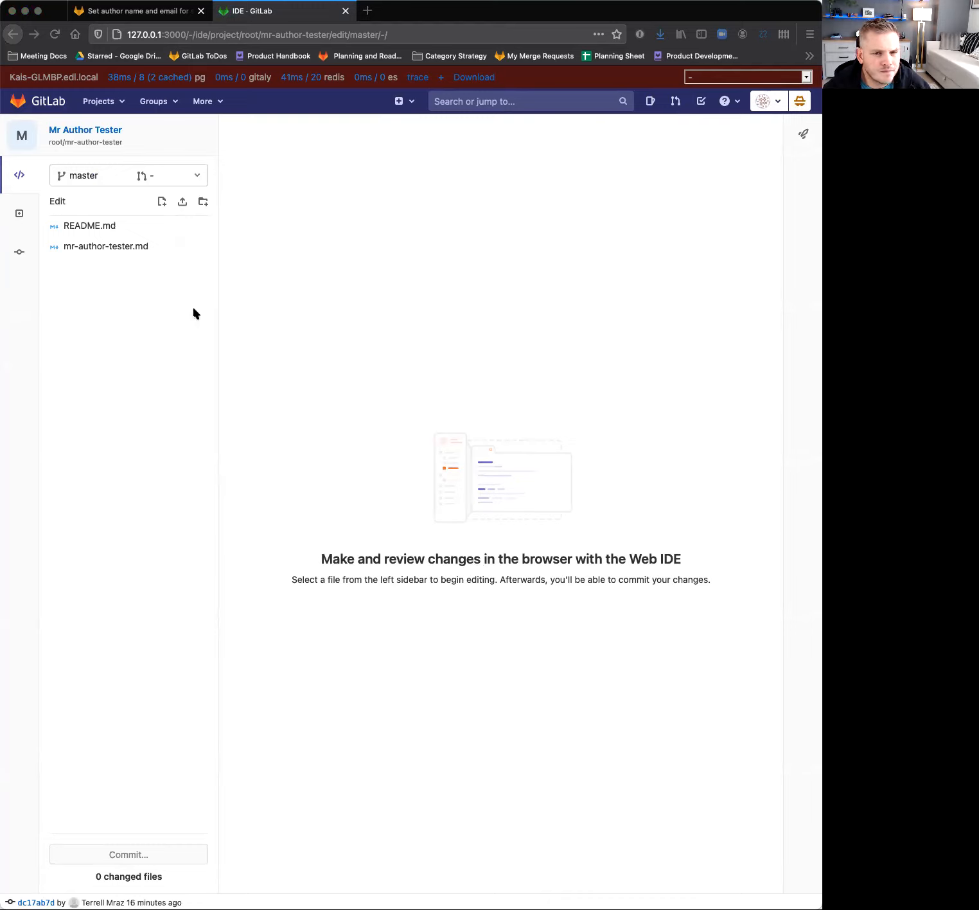
Create a new file named round-three.md in the project.
click(161, 203)
click(233, 367)
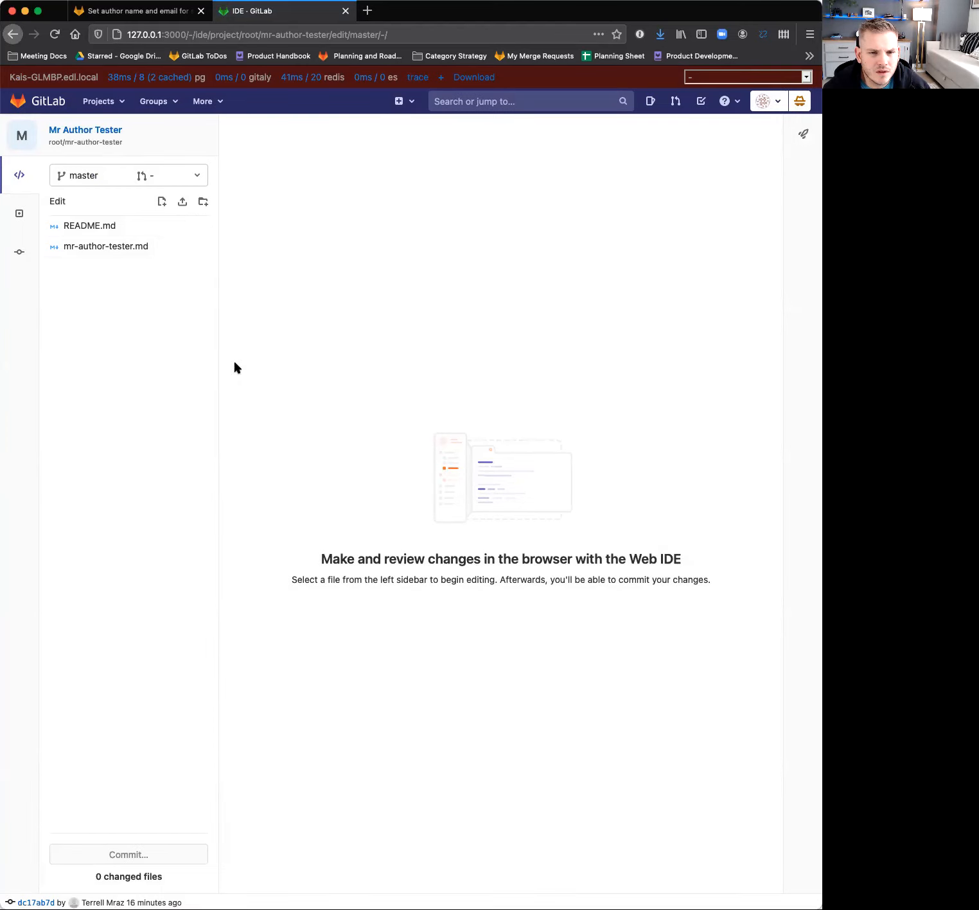
click(163, 204)
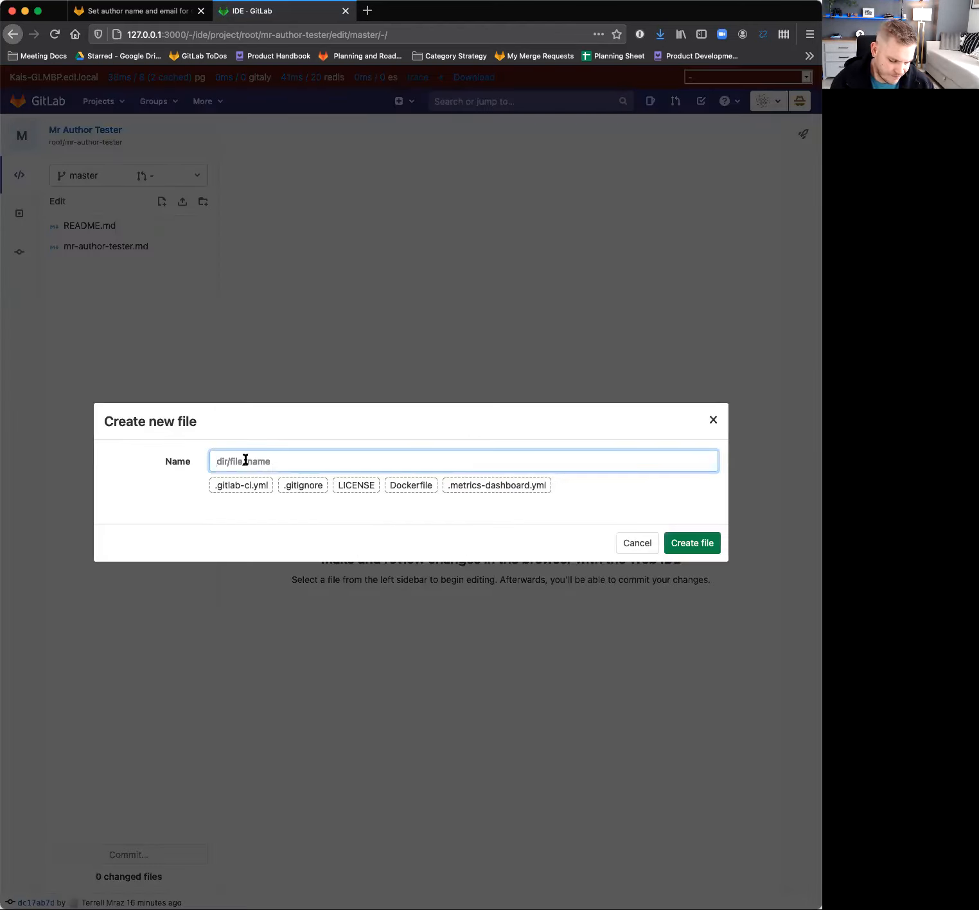
text(round-three.md)
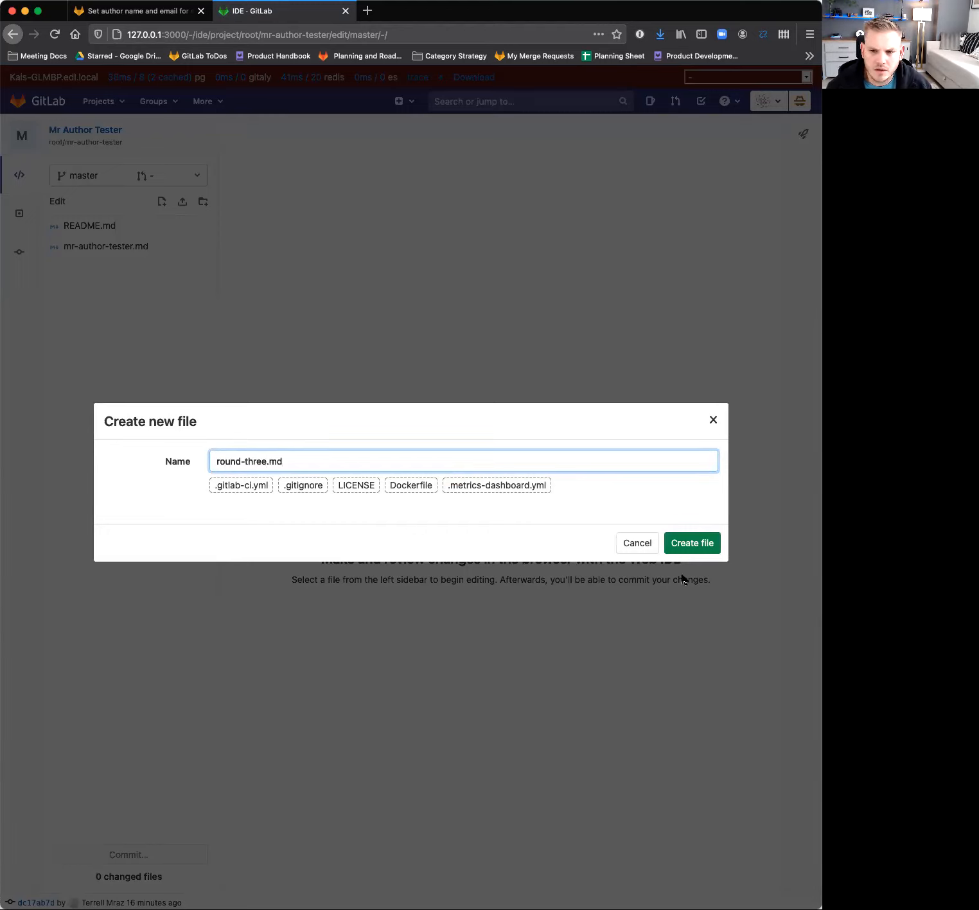
click(693, 542)
Write four lines separated by blank lines in round-three.md: "this is ahcnage", "another change", "some more changes" and "final changes".
key(Up)
text(this is ahcnage)
key(Return)
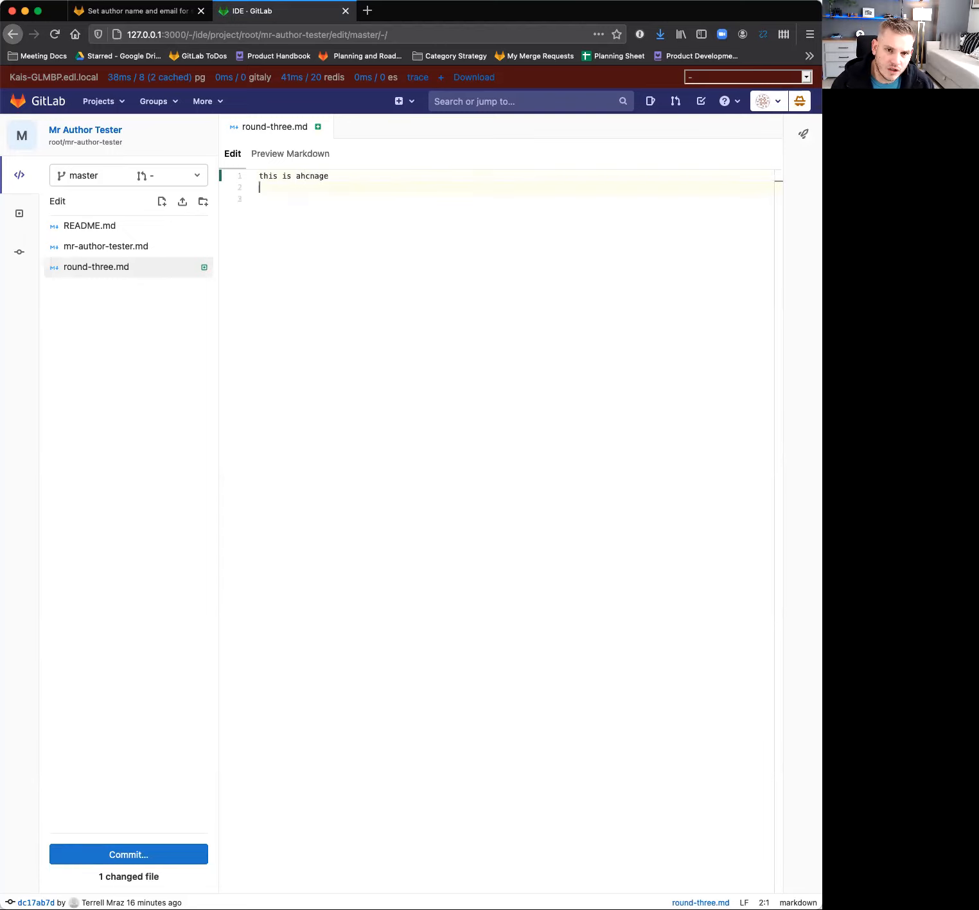
key(Return)
text(another change)
key(Return)
key(Return)
text(some more changes)
key(Return)
key(Return)
text(final changes)
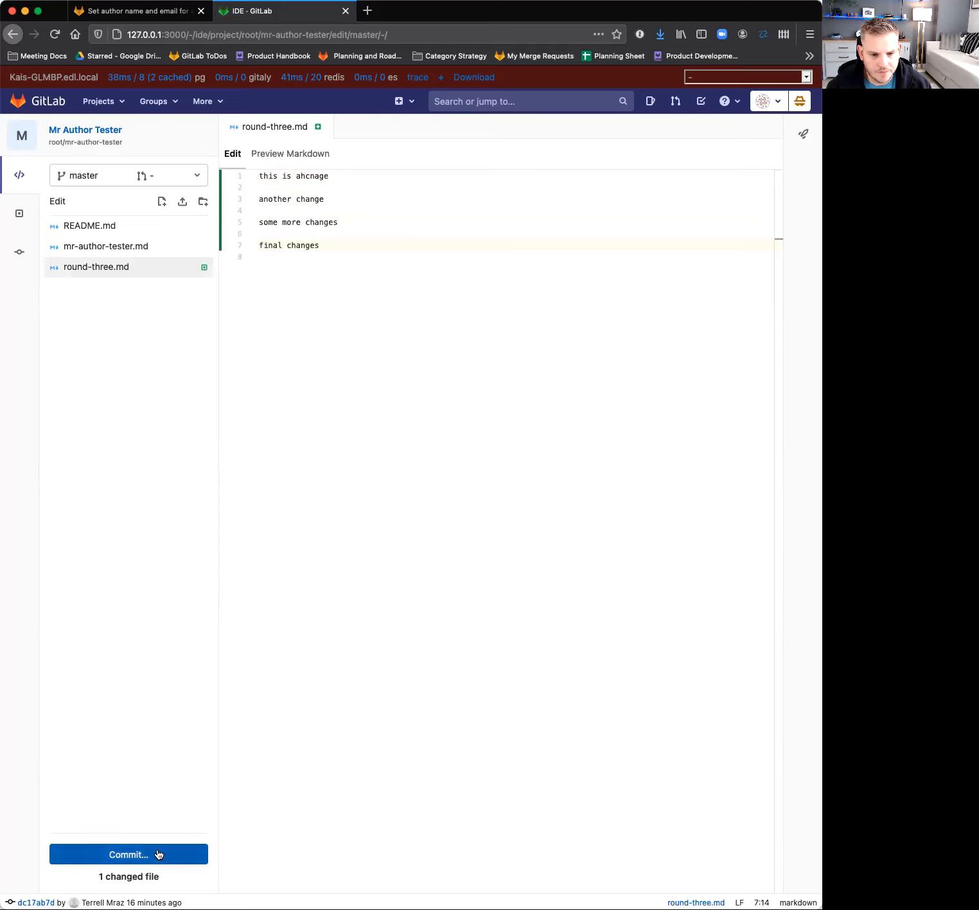
Commit round-three.md to a new branch and submit its merge request into master with the description "merge request!".
click(158, 853)
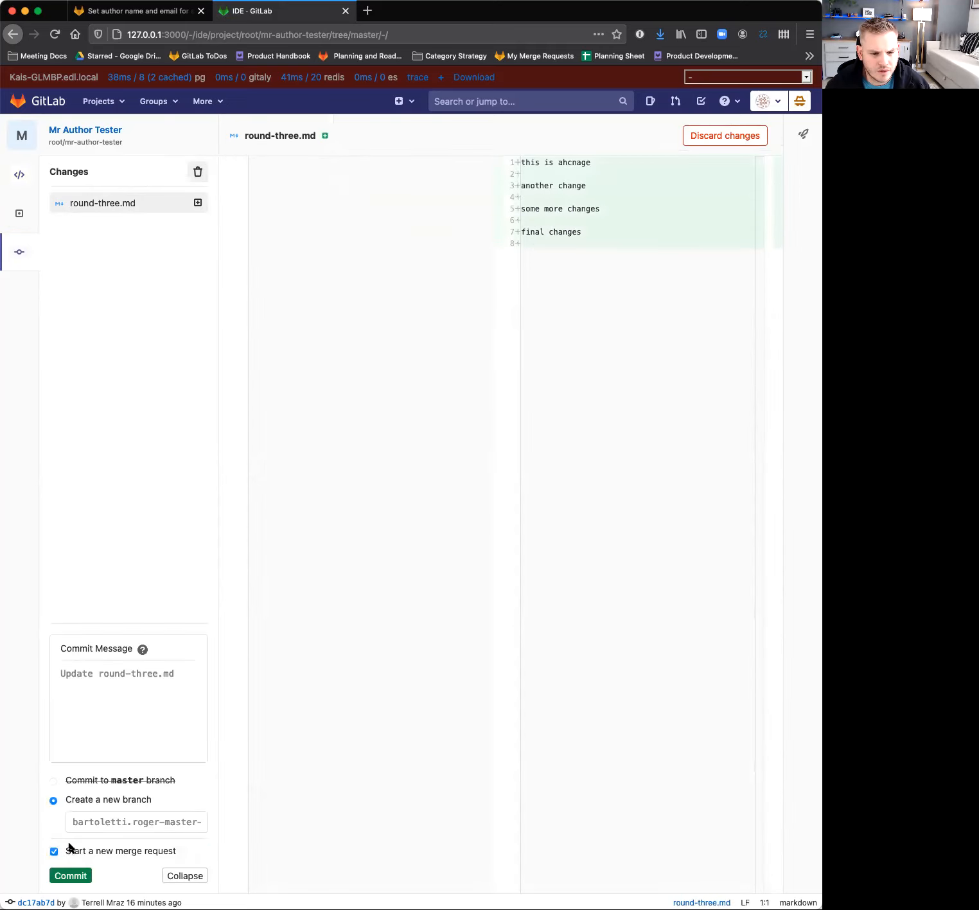
click(70, 875)
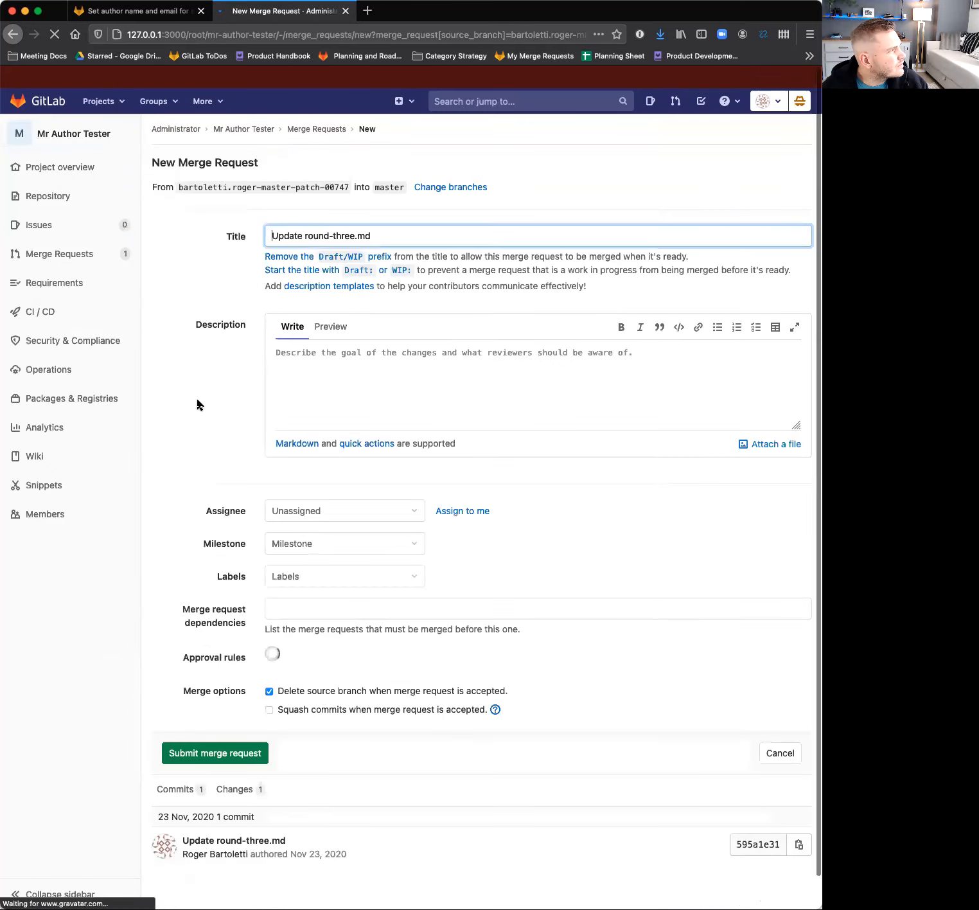
click(326, 370)
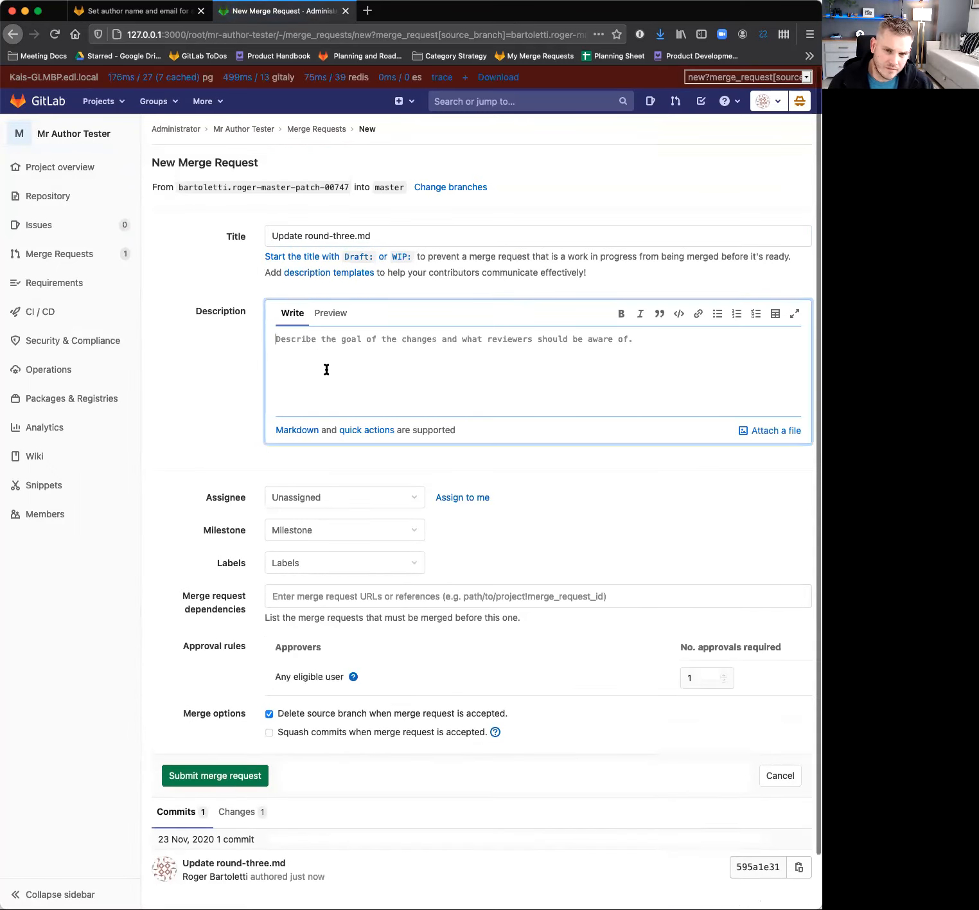
text(me)
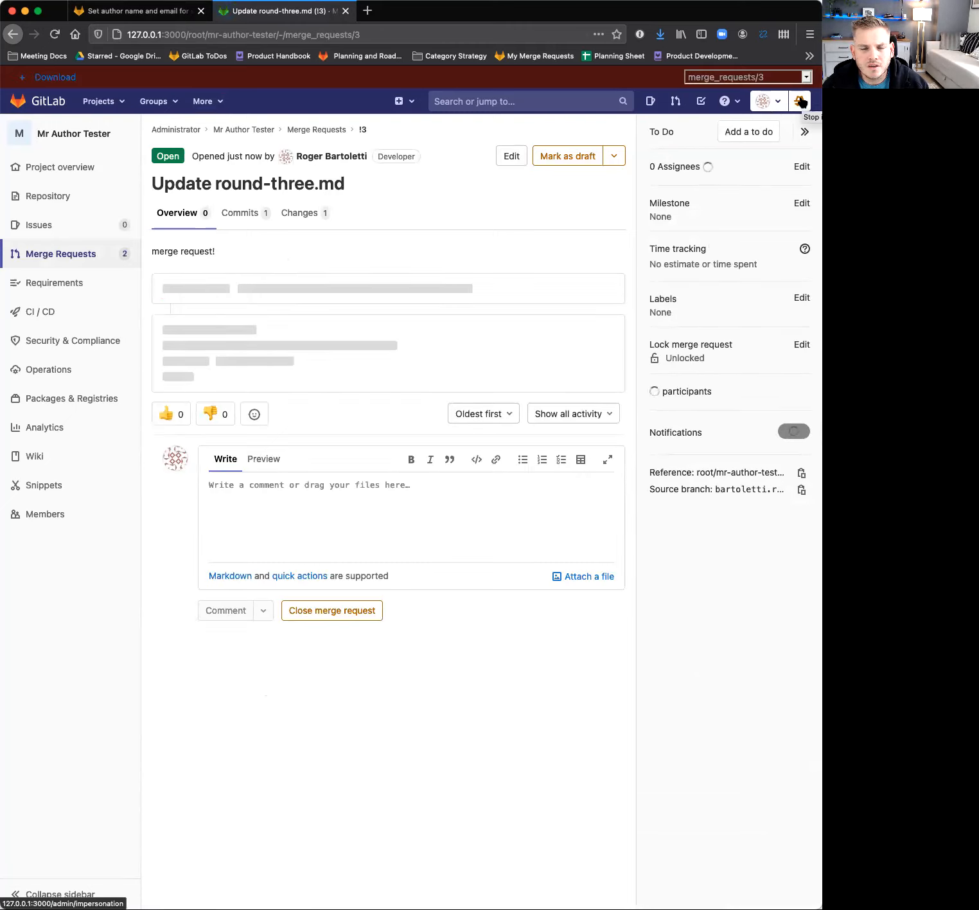
Switch impersonation to the first user in the admin list and open Mr Author Tester's "Update round-three.md" merge request.
click(800, 101)
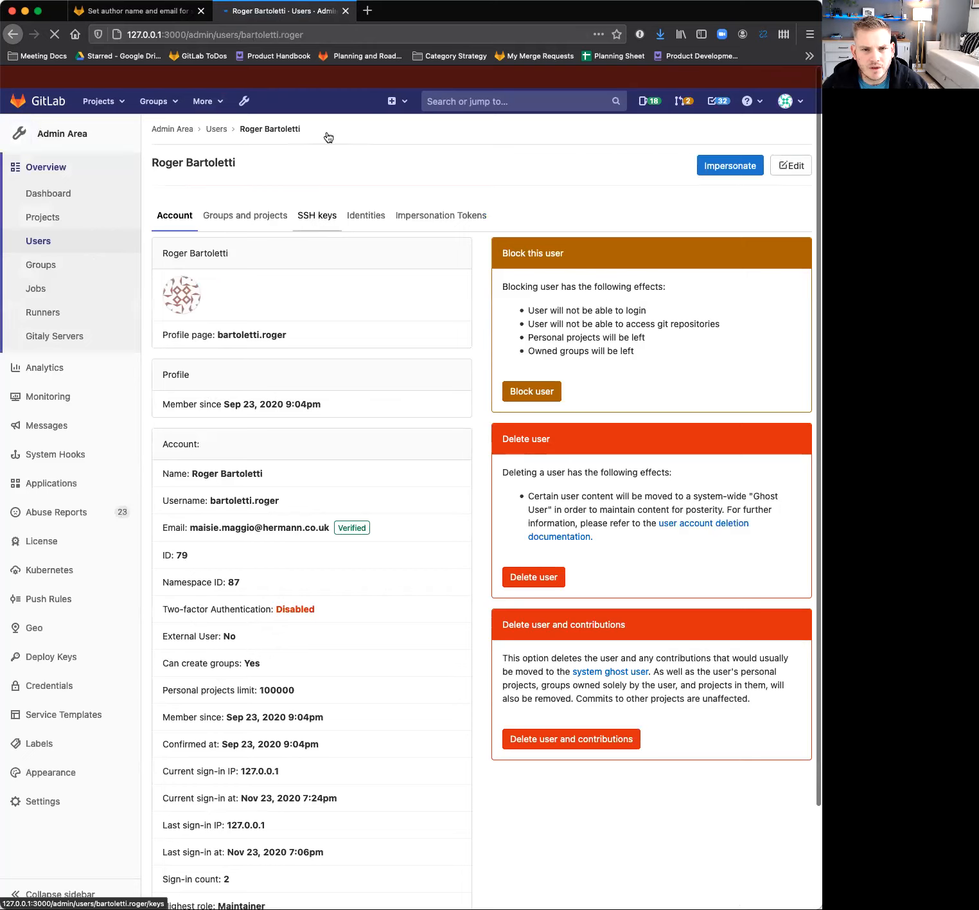
click(215, 132)
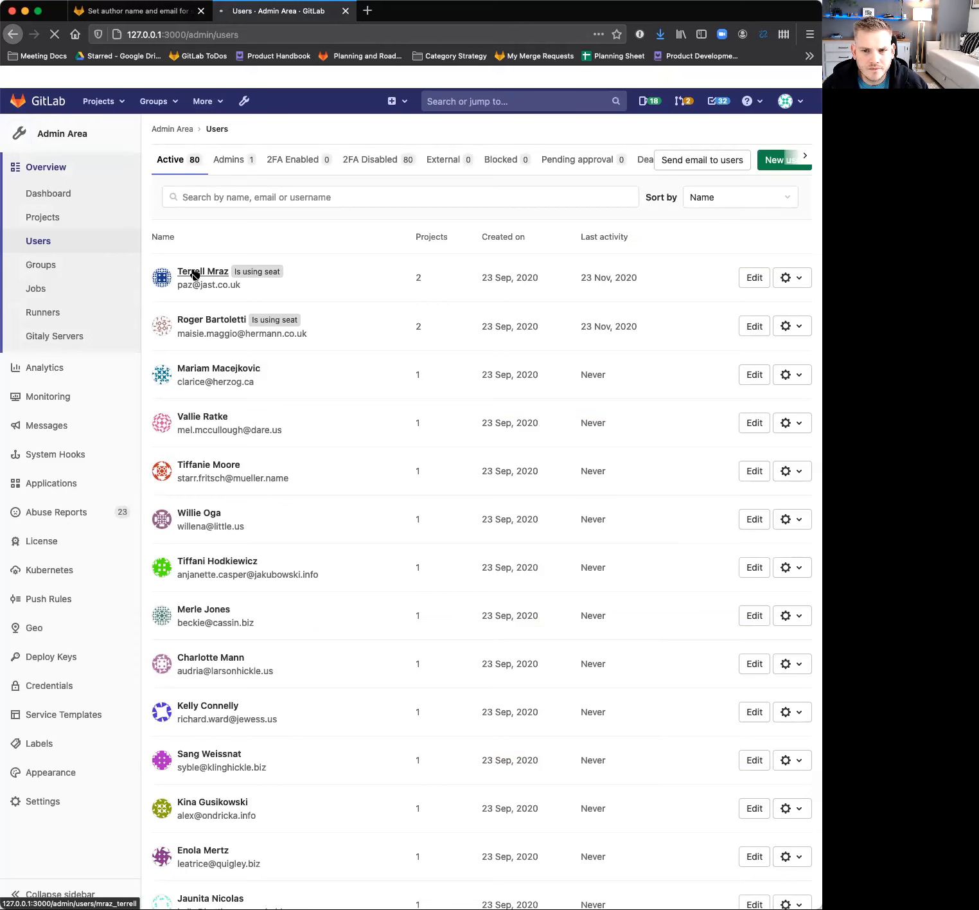
click(195, 272)
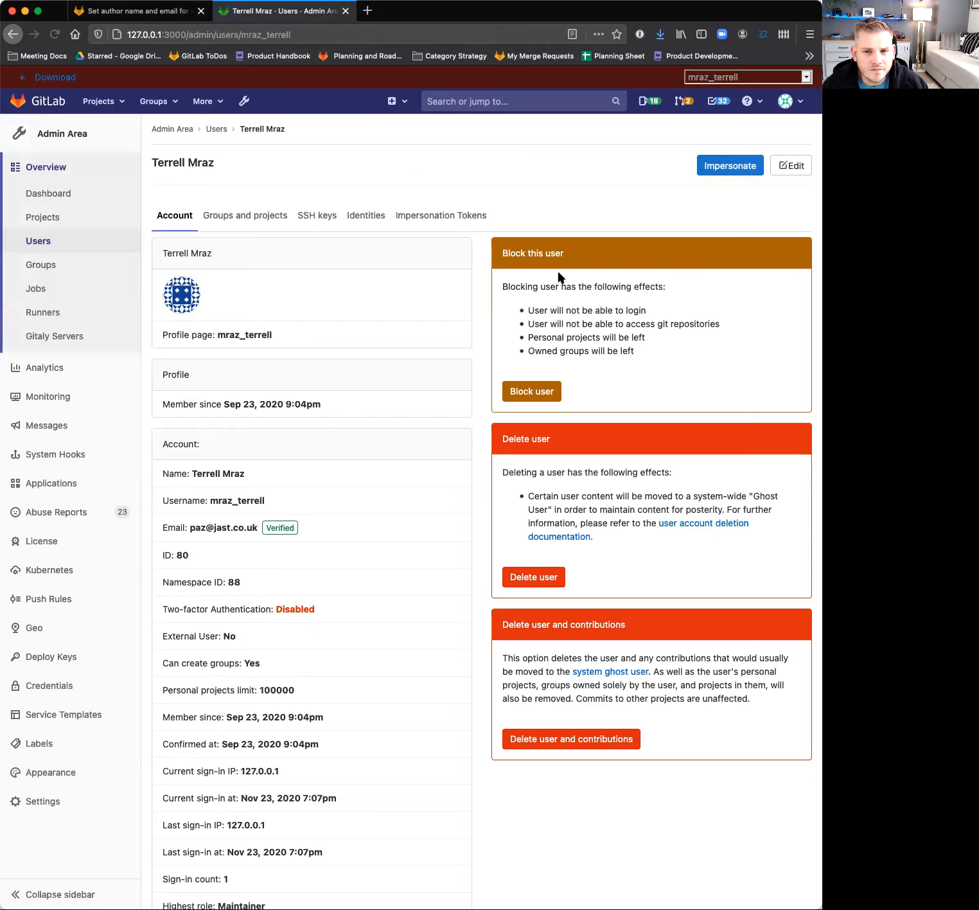
click(731, 171)
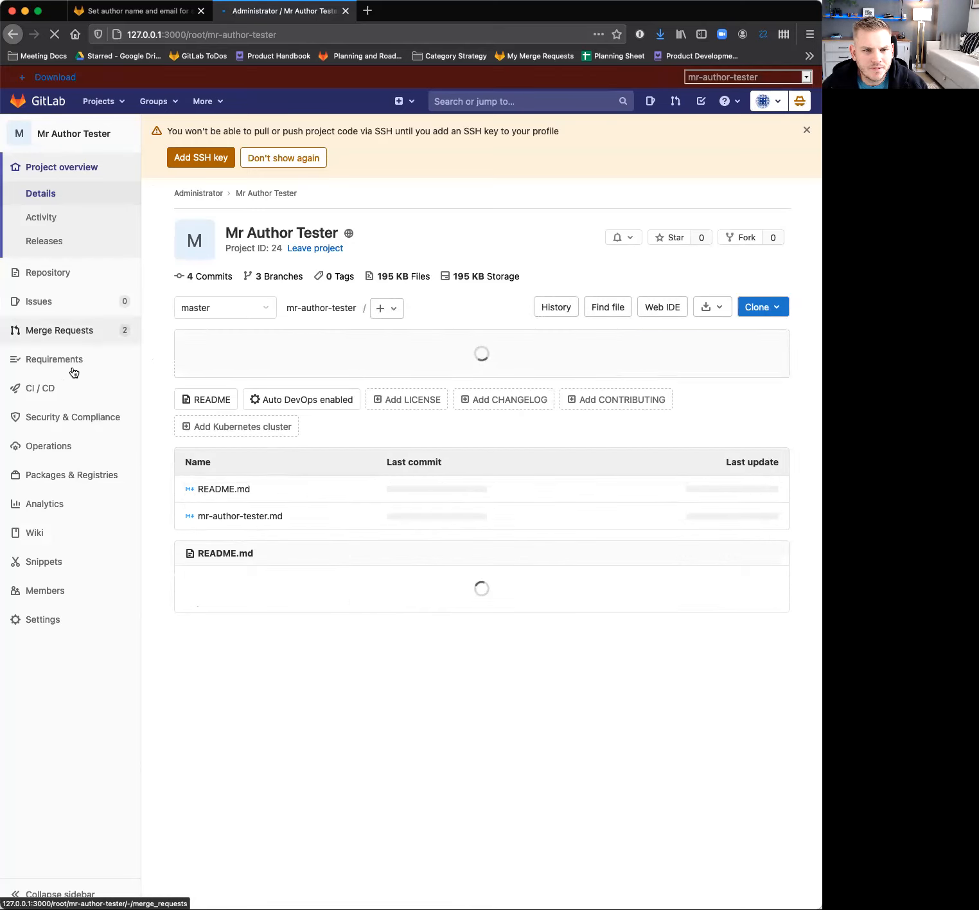
click(74, 332)
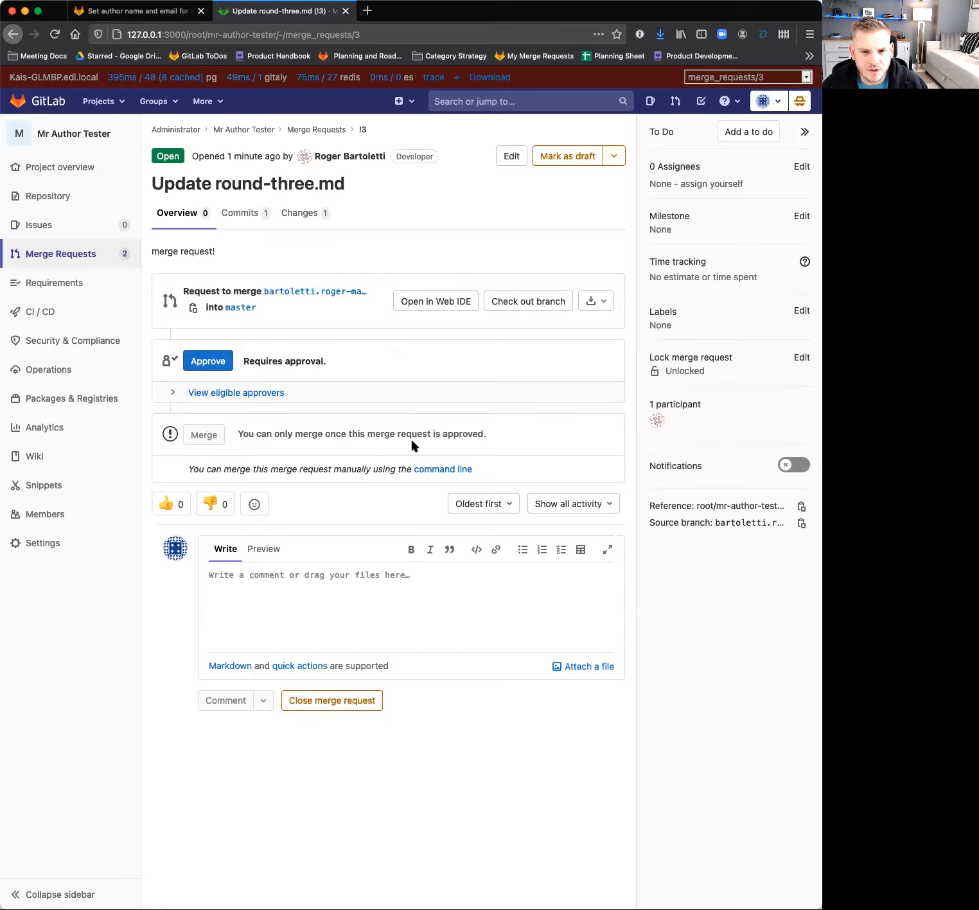
Post a suggestion on line 5 of round-three.md replacing it with "this is not actually a change", and return to the merge request overview.
click(299, 212)
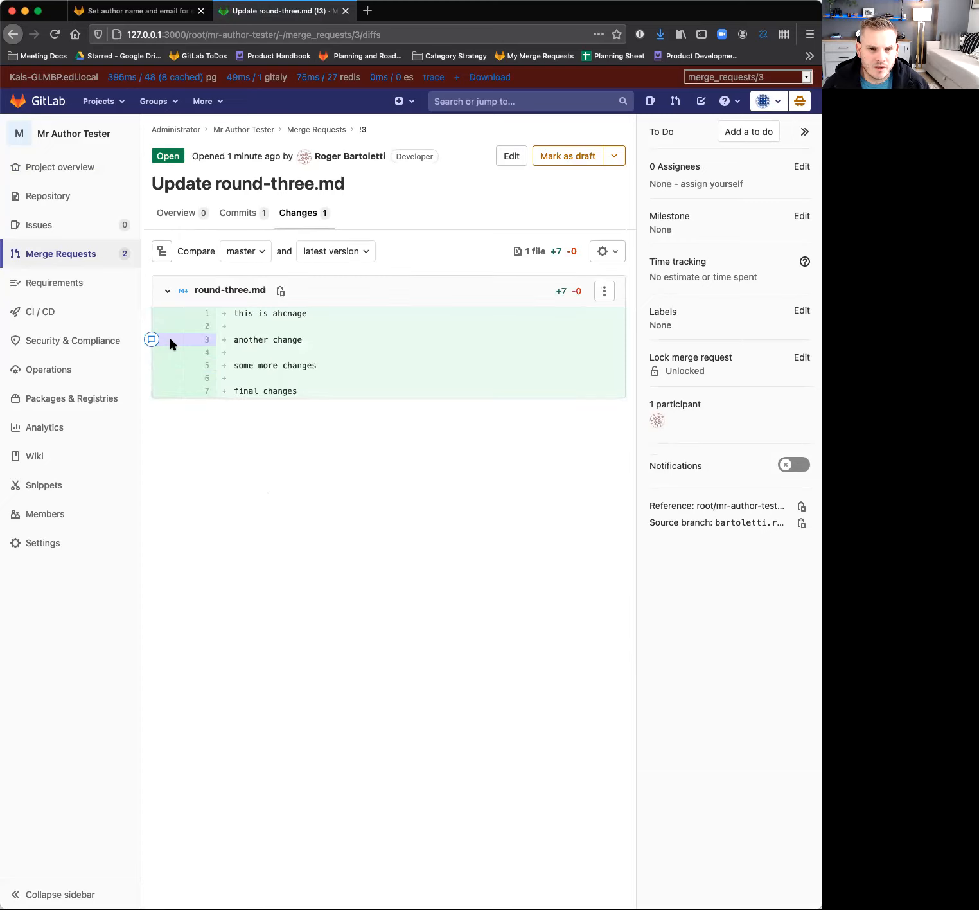
click(152, 365)
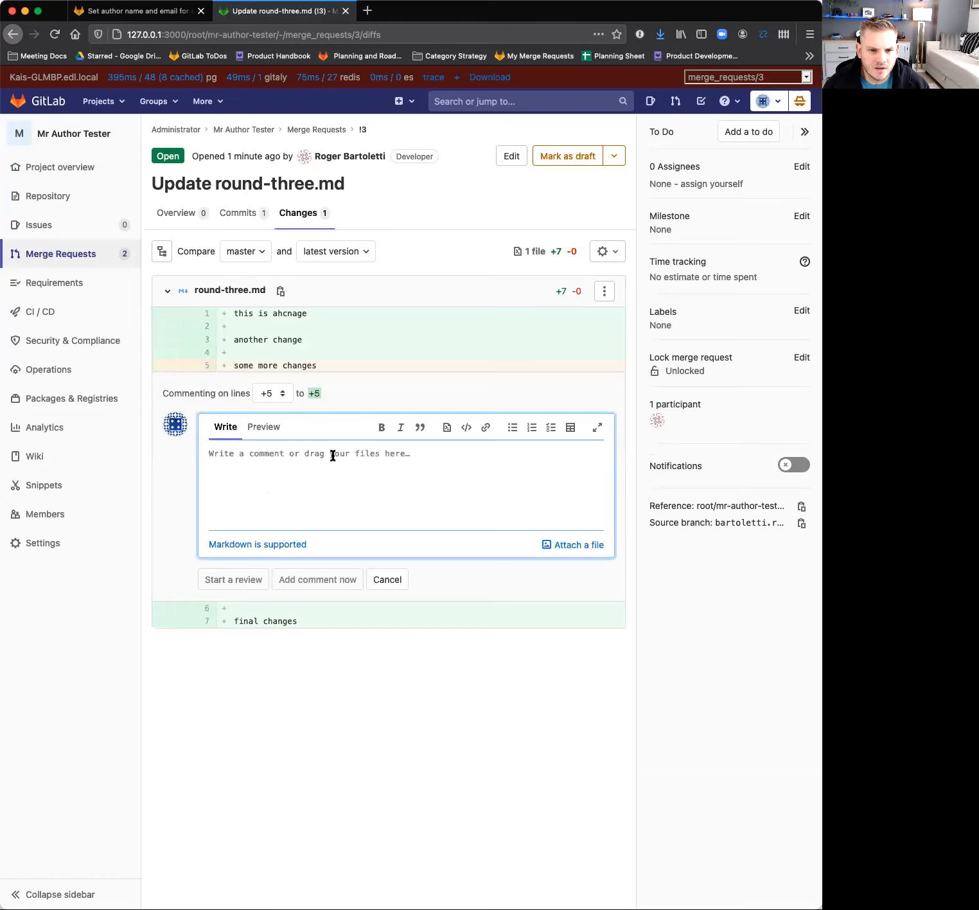
click(447, 427)
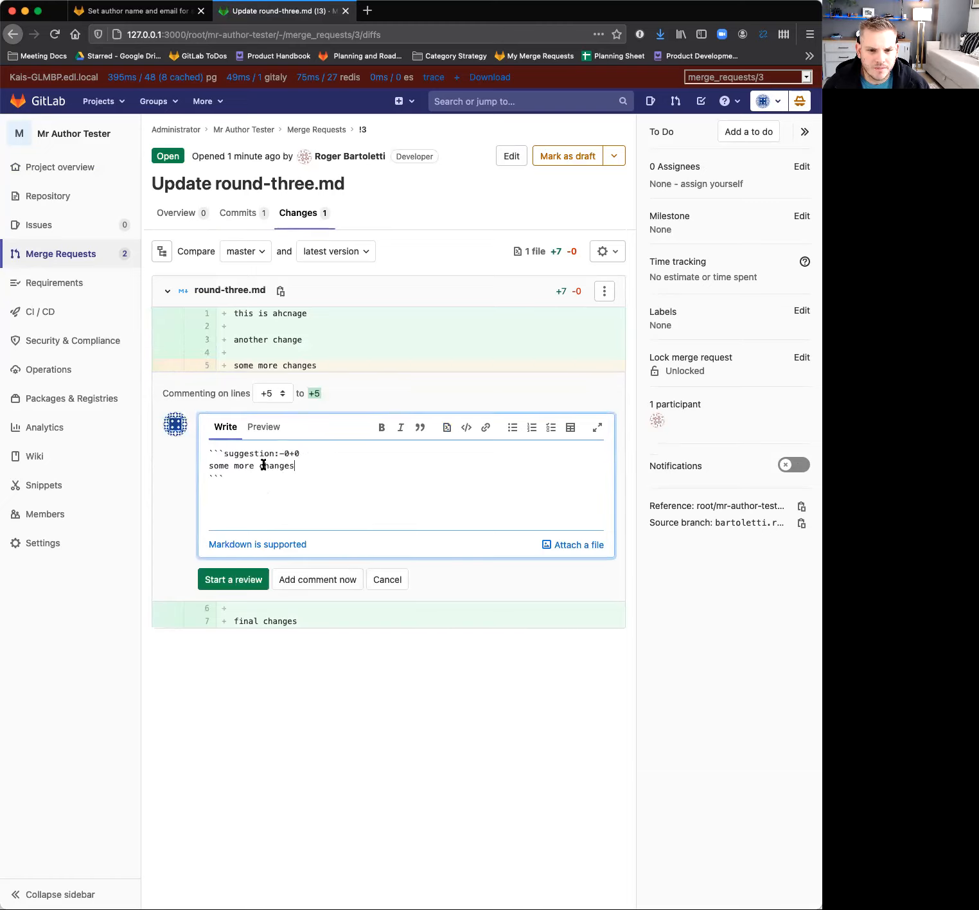
drag(208, 465, 298, 464)
text(this)
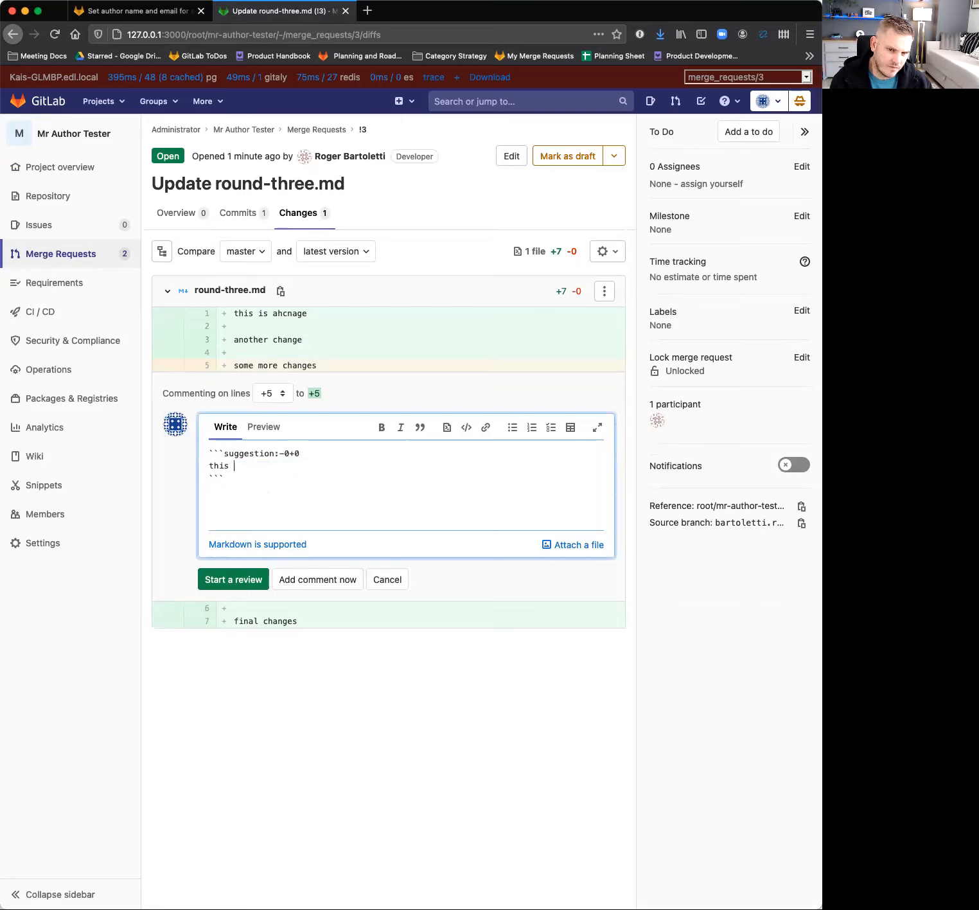
text( is not actually a change)
click(277, 576)
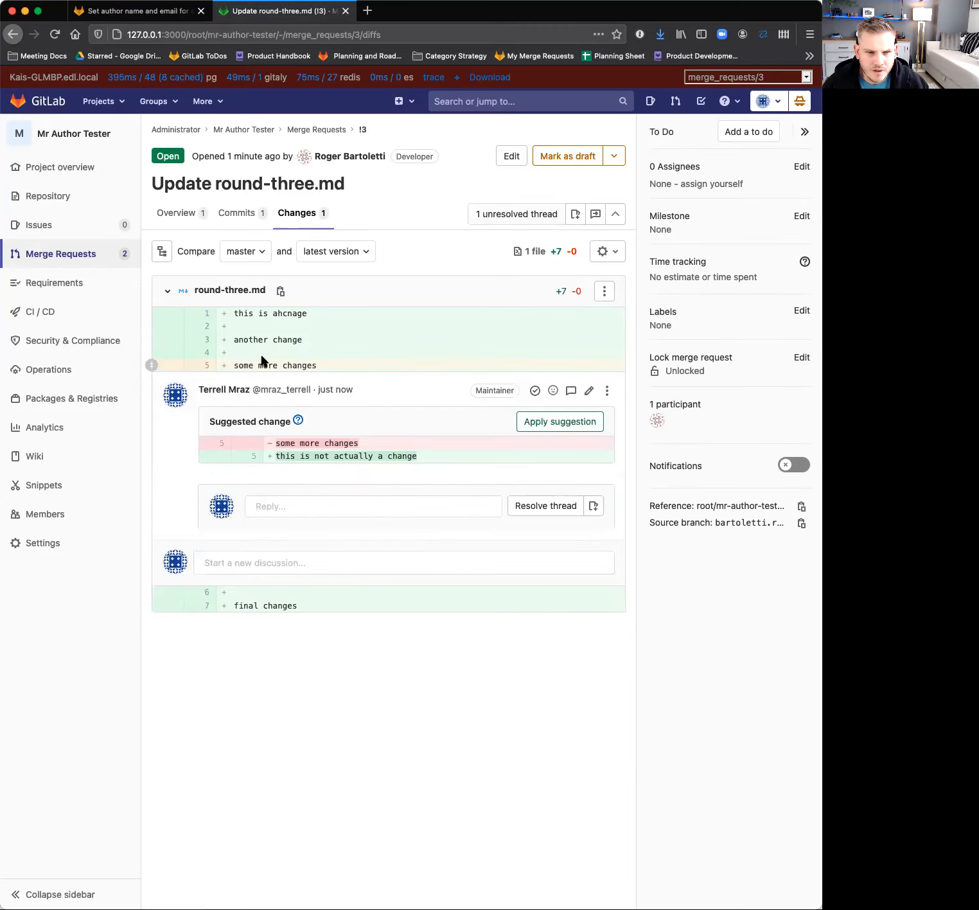
click(180, 217)
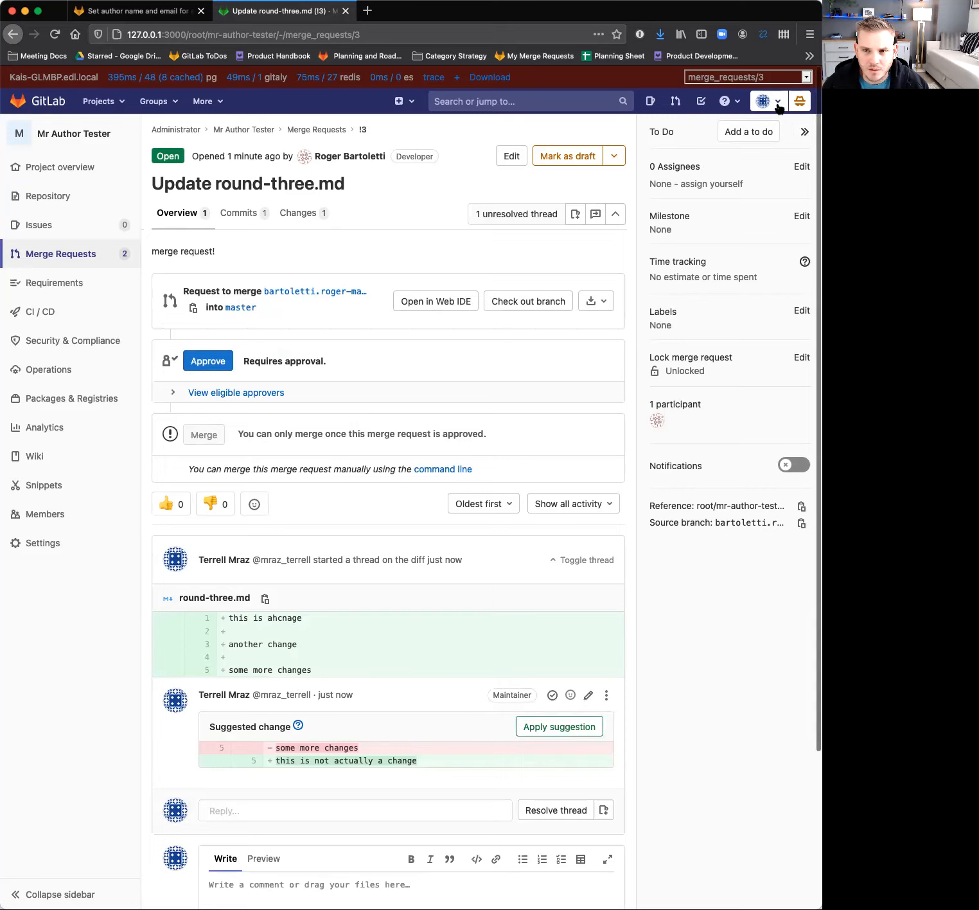
Switch impersonation to the second user in the admin list and open Mr Author Tester's "Update round-three.md" merge request.
click(799, 101)
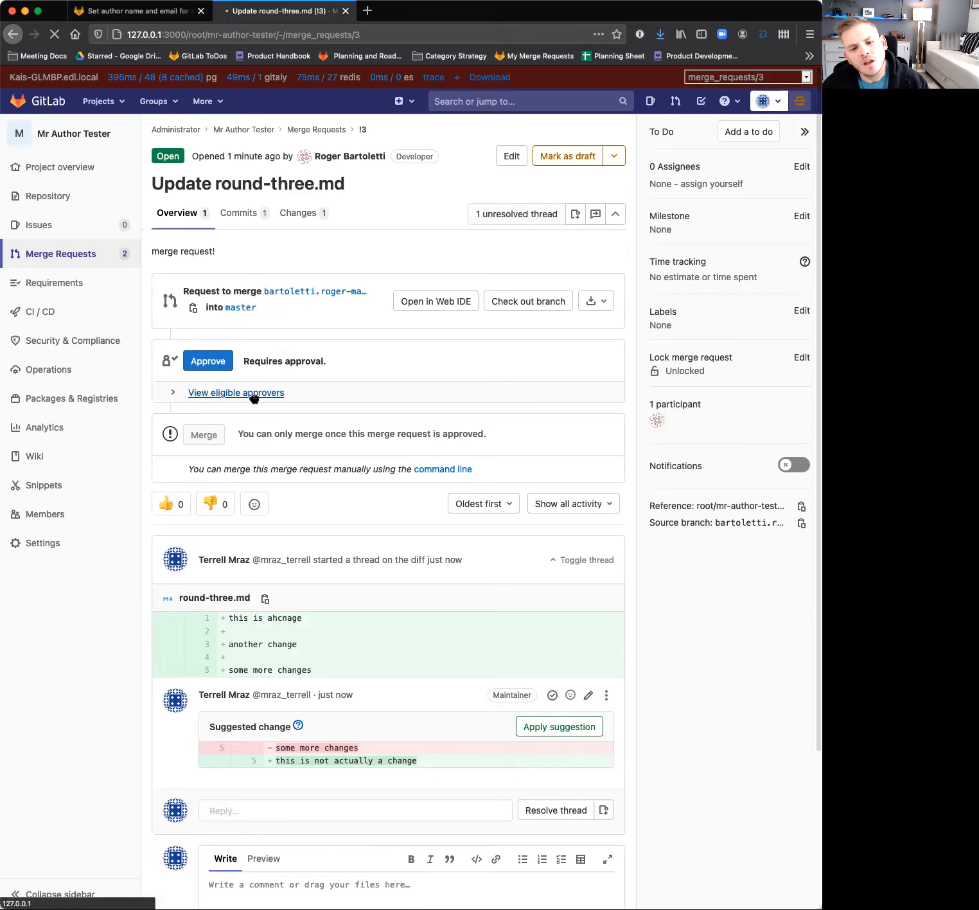
scroll(261, 509, down, 2)
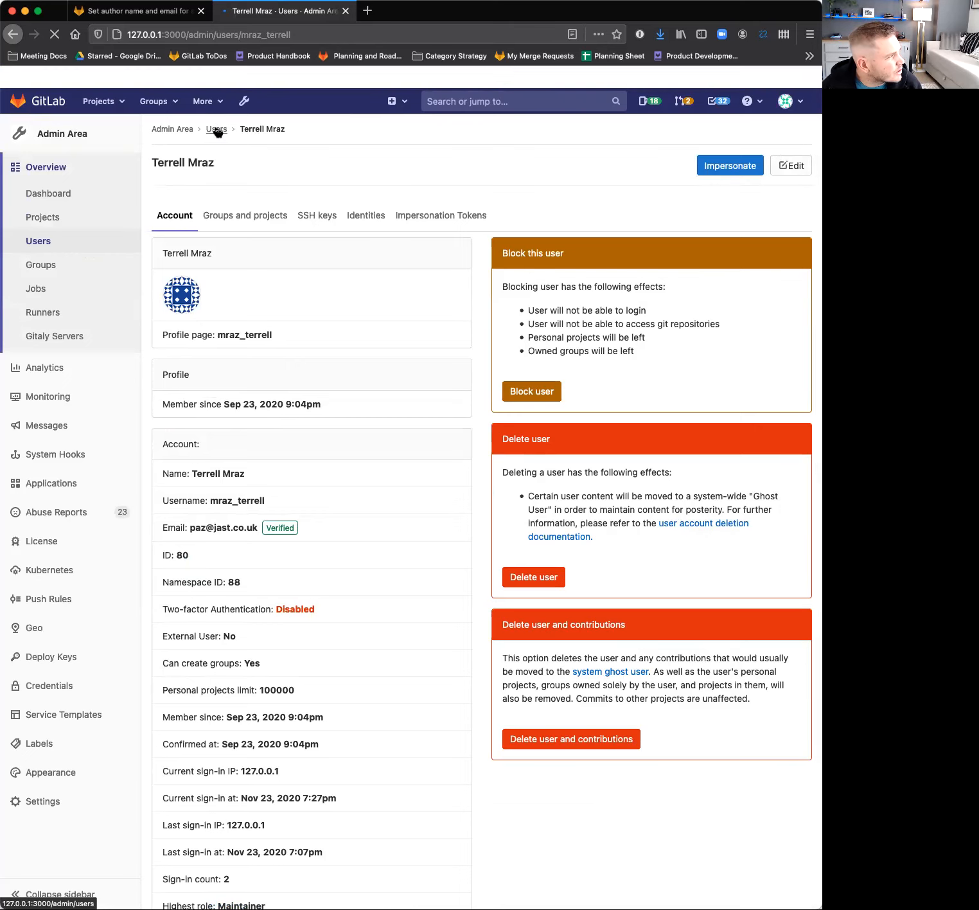
click(217, 130)
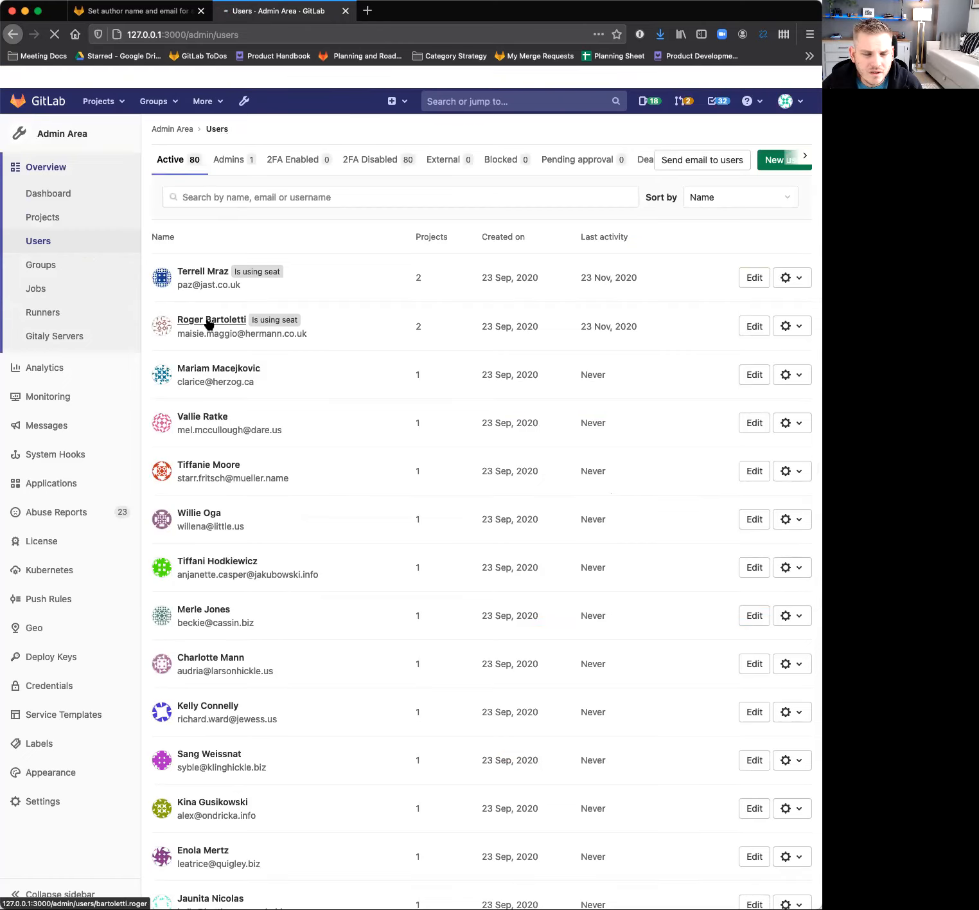
click(209, 320)
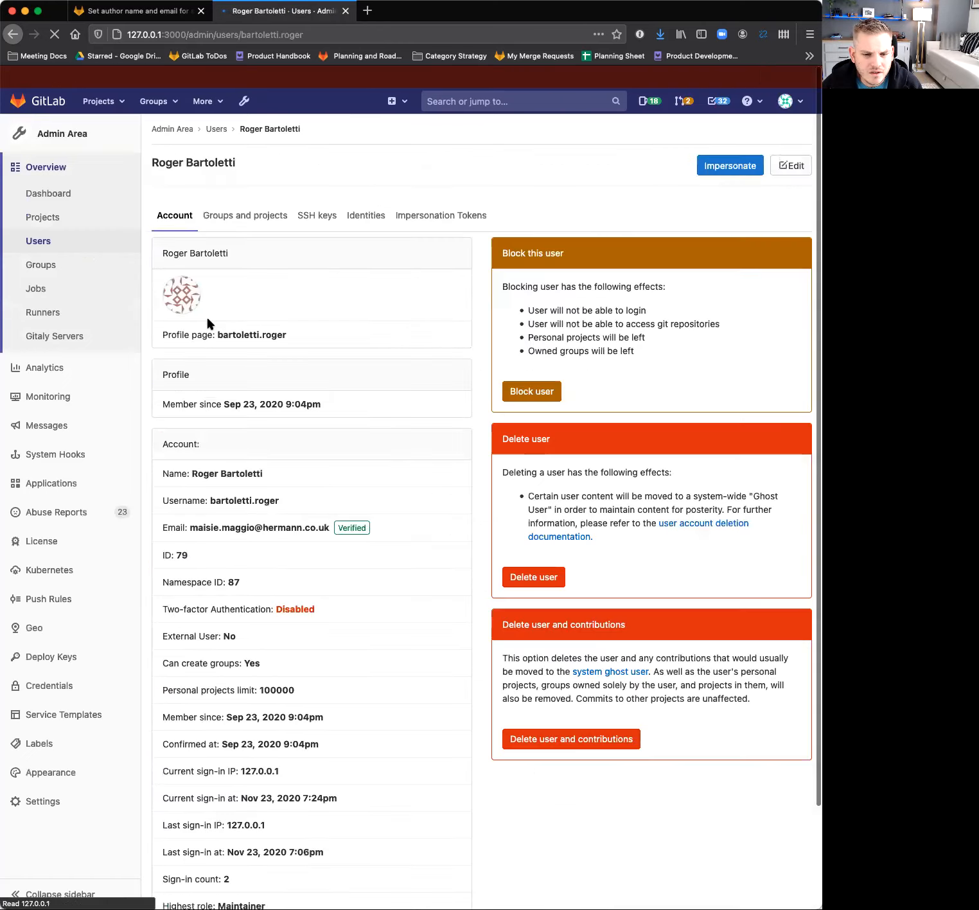
click(710, 167)
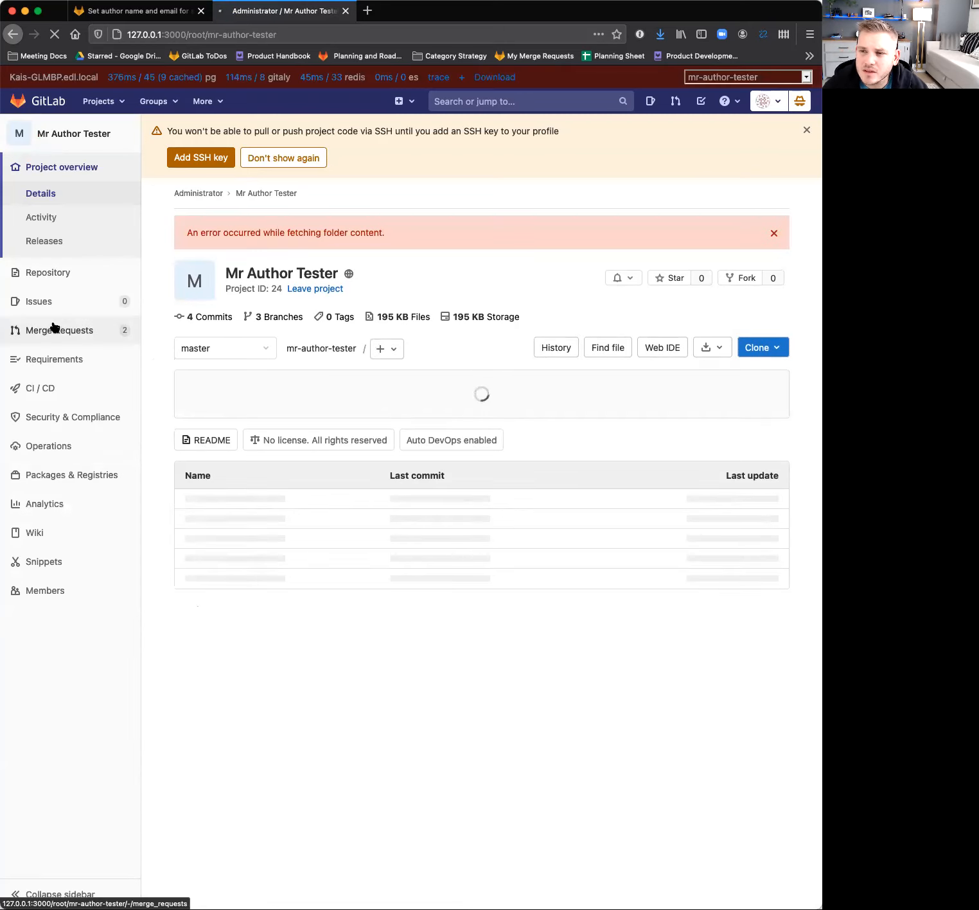
click(54, 329)
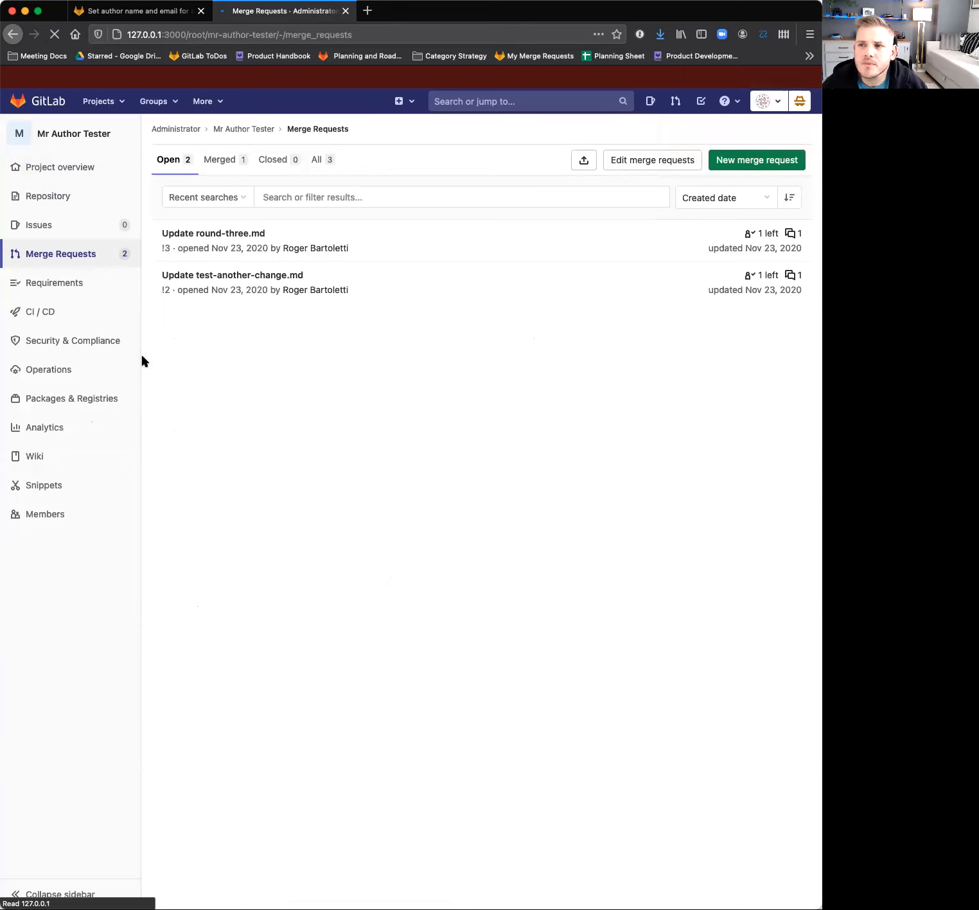
click(226, 232)
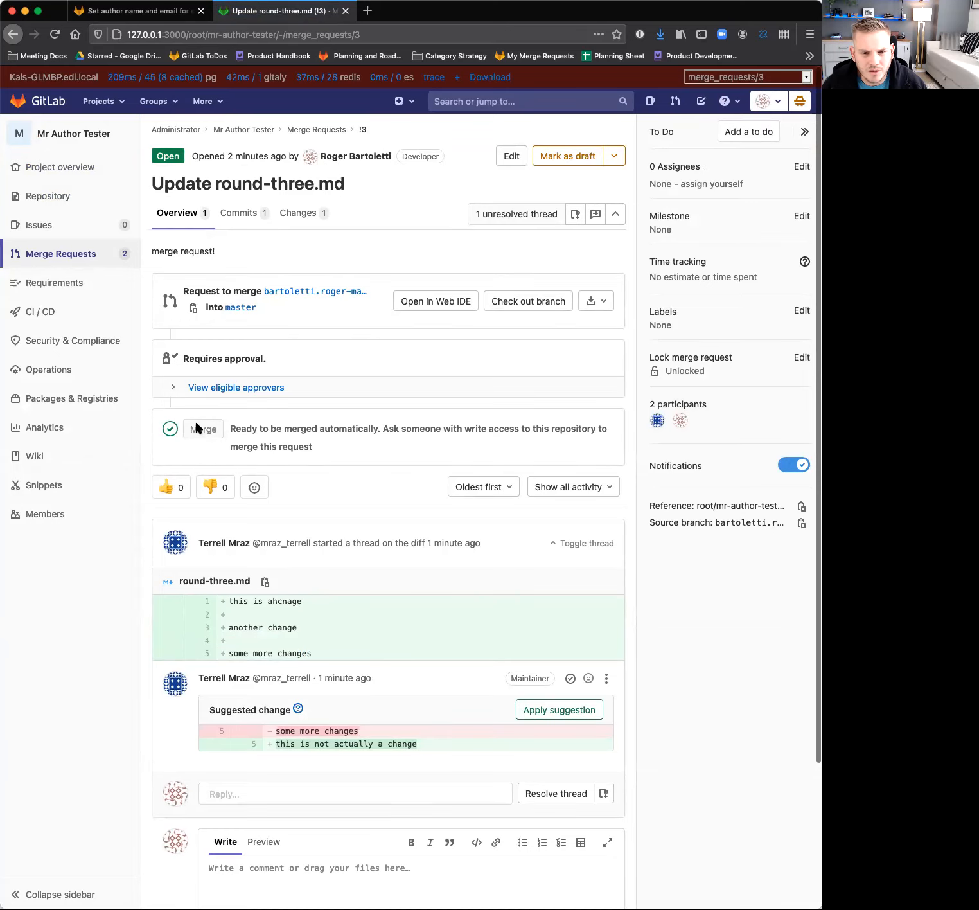
Apply the suggested change to round-three.md and resolve its discussion thread.
scroll(273, 634, down, 3)
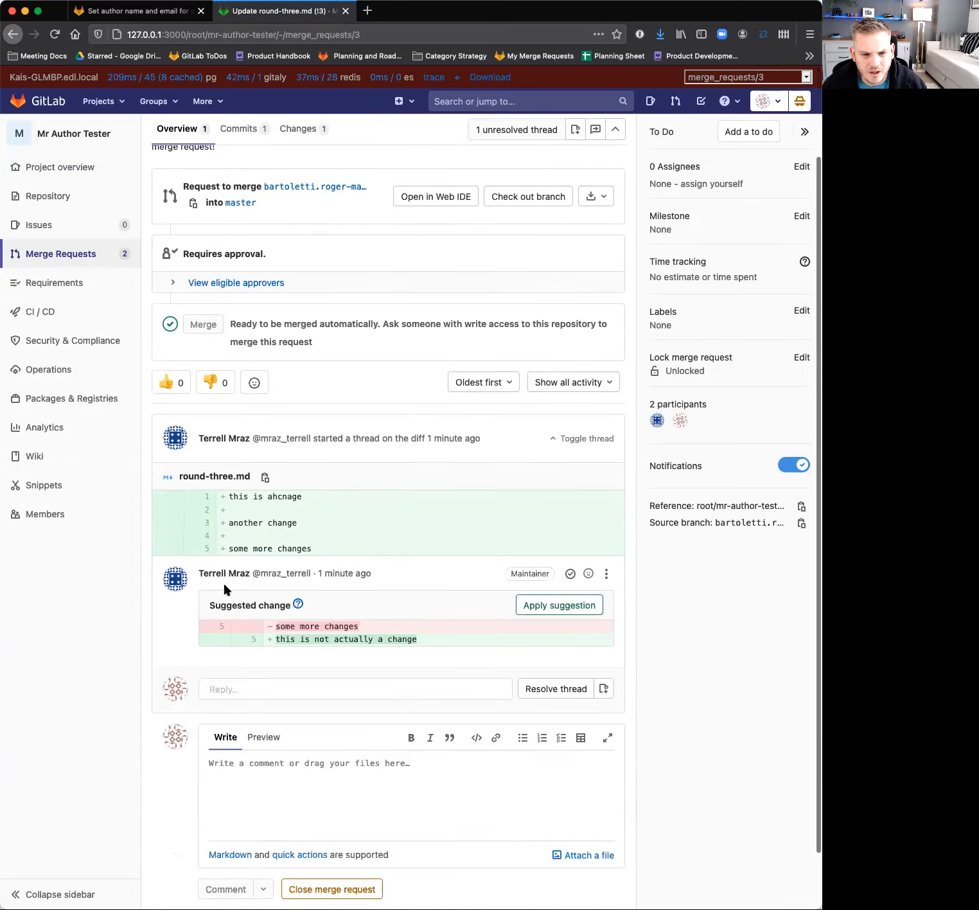
click(546, 610)
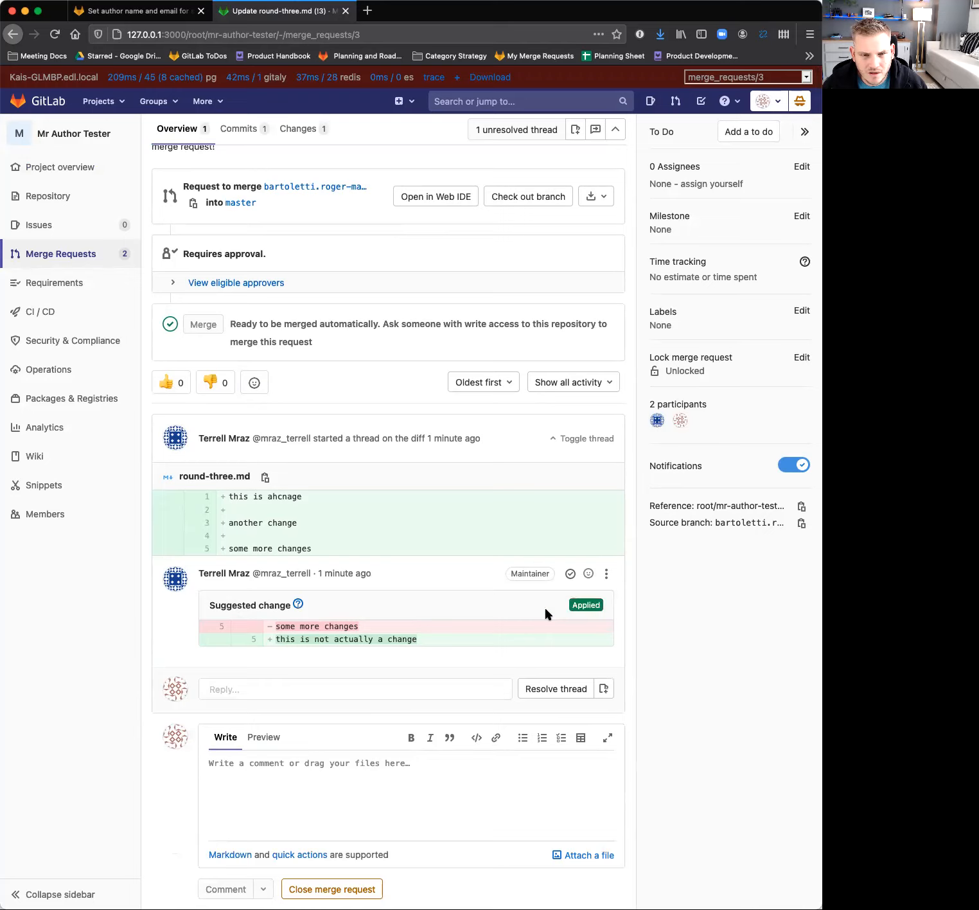
click(551, 692)
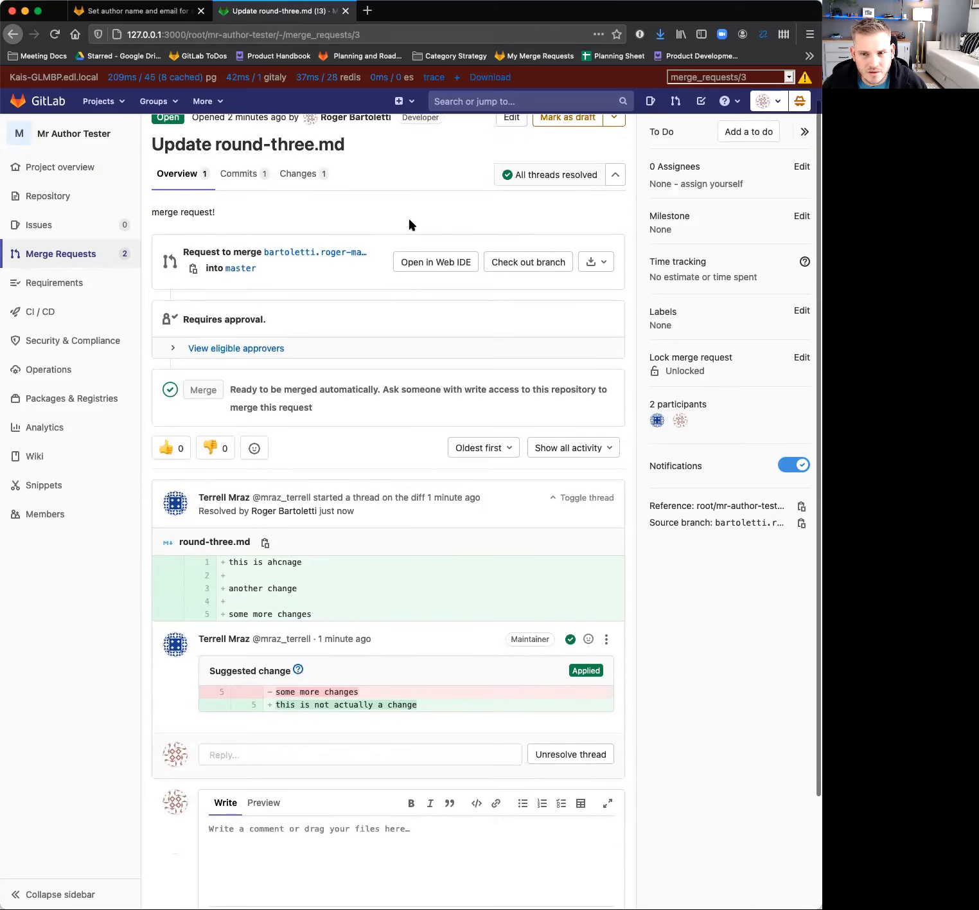
scroll(409, 223, up, 2)
Switch impersonation back to the first user in the admin list and reopen the "Update round-three.md" merge request.
click(800, 102)
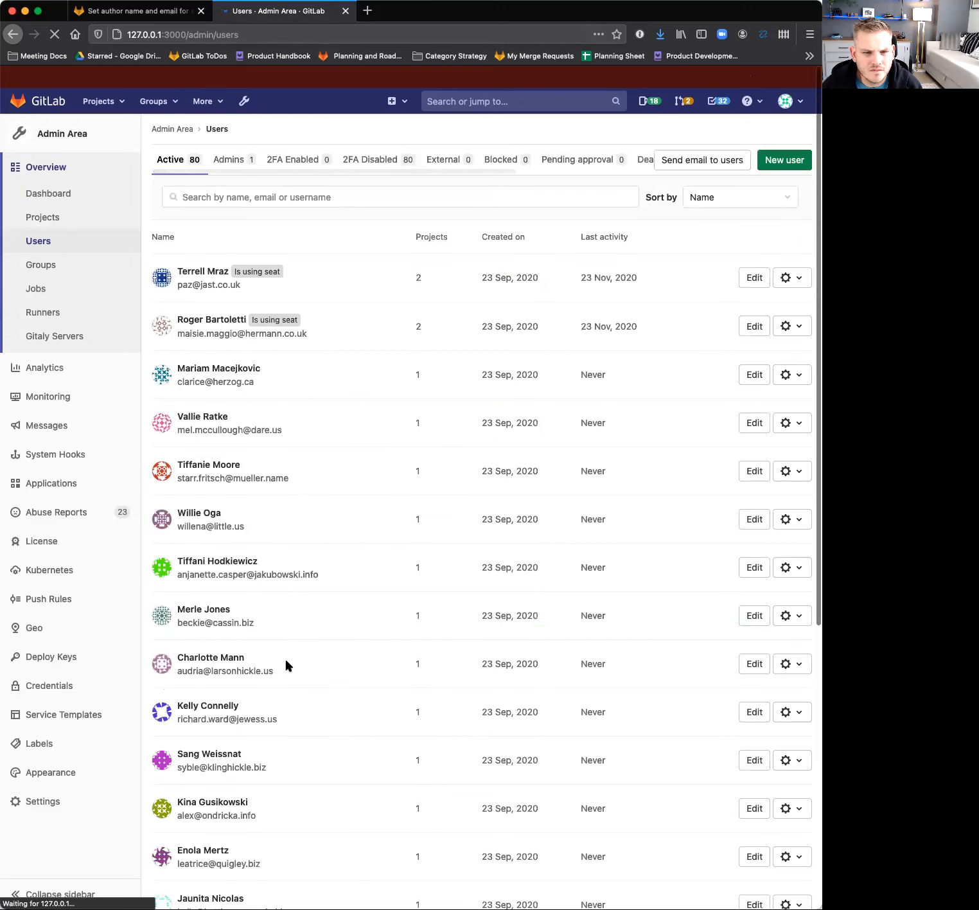
click(198, 273)
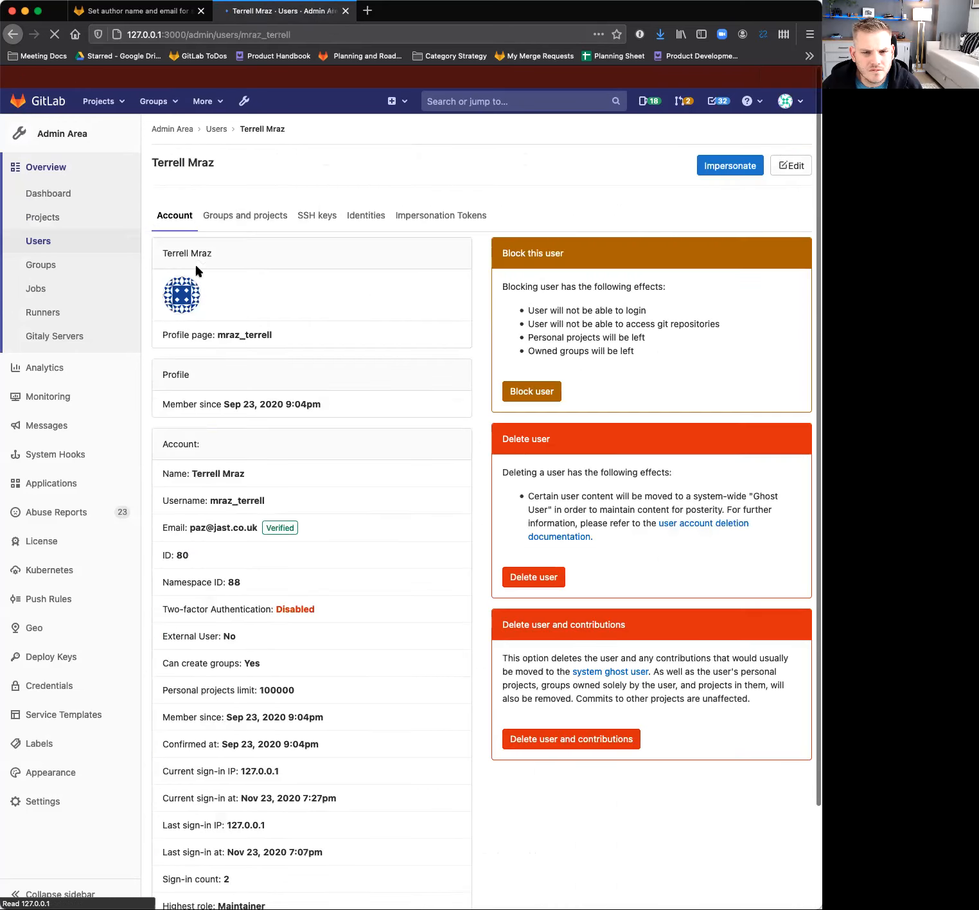
click(718, 168)
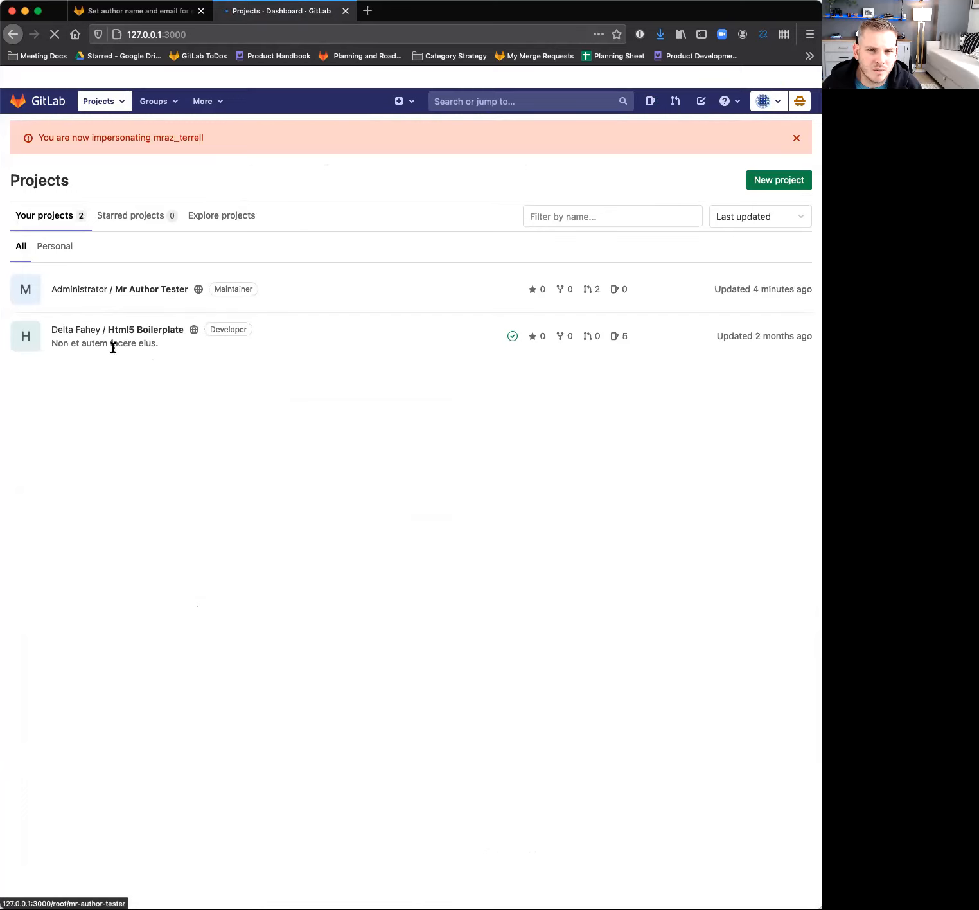
click(117, 289)
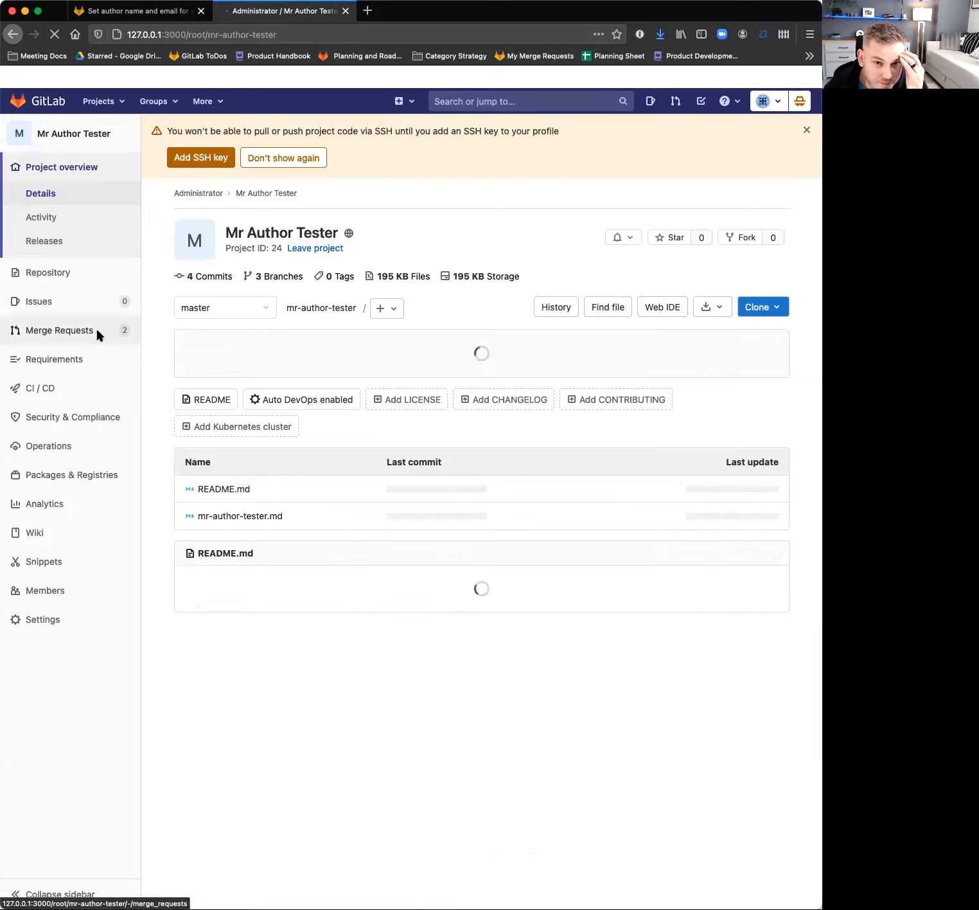
click(97, 332)
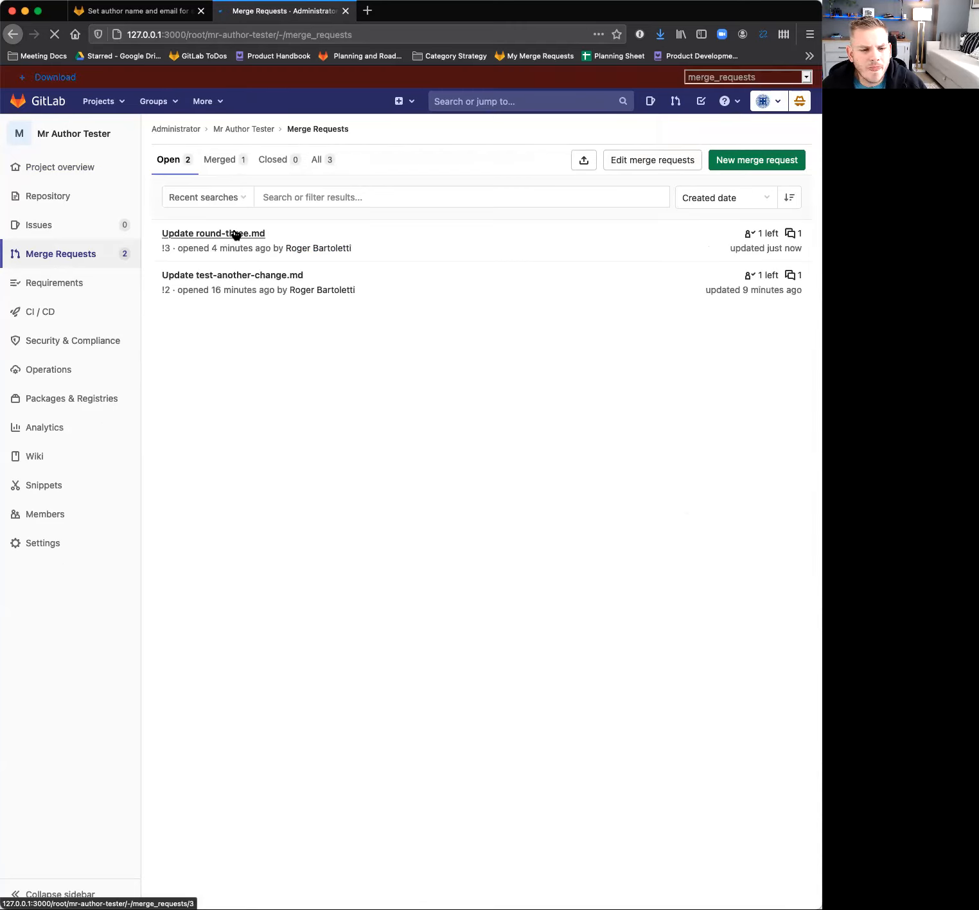
click(235, 233)
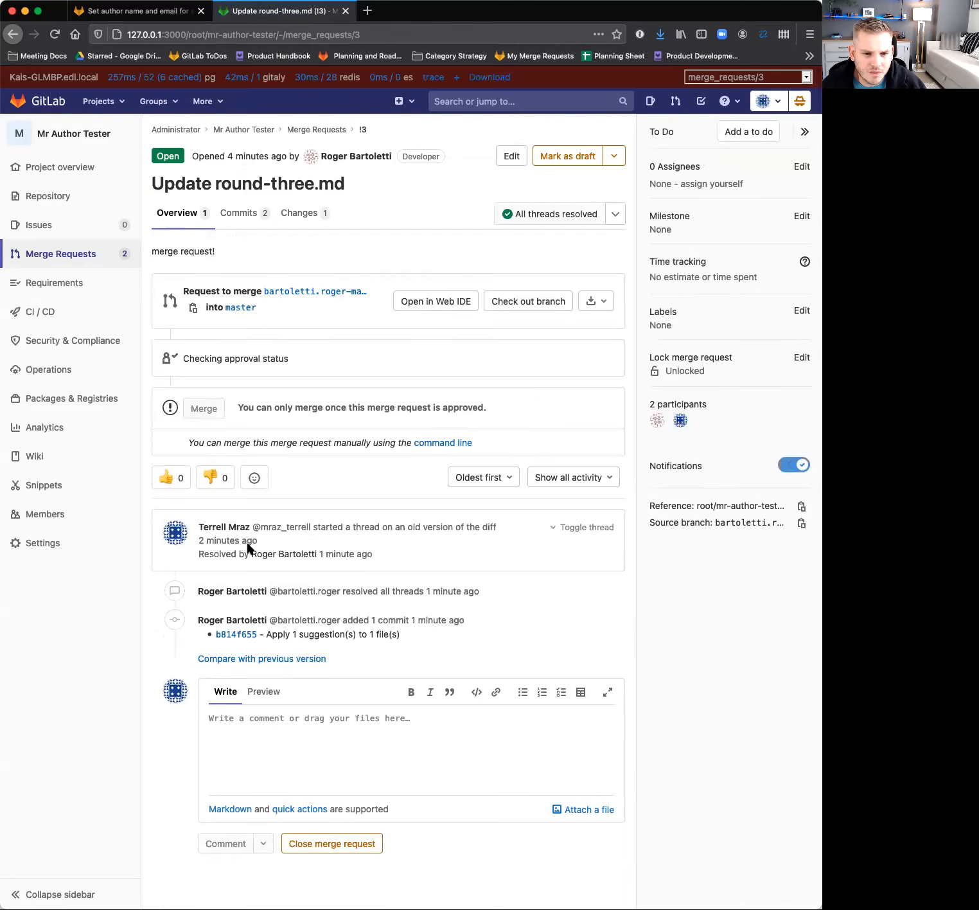
Approve the "Update round-three.md" merge request and merge it into master with source branch deletion enabled.
click(218, 363)
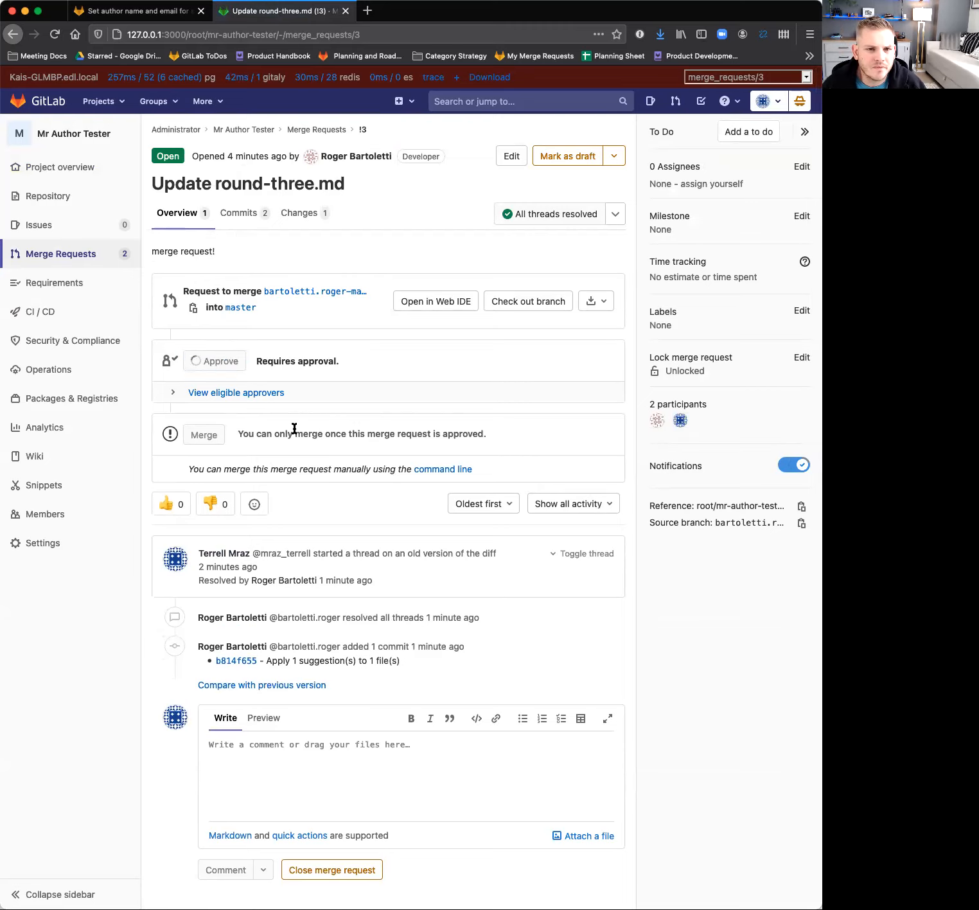
click(571, 555)
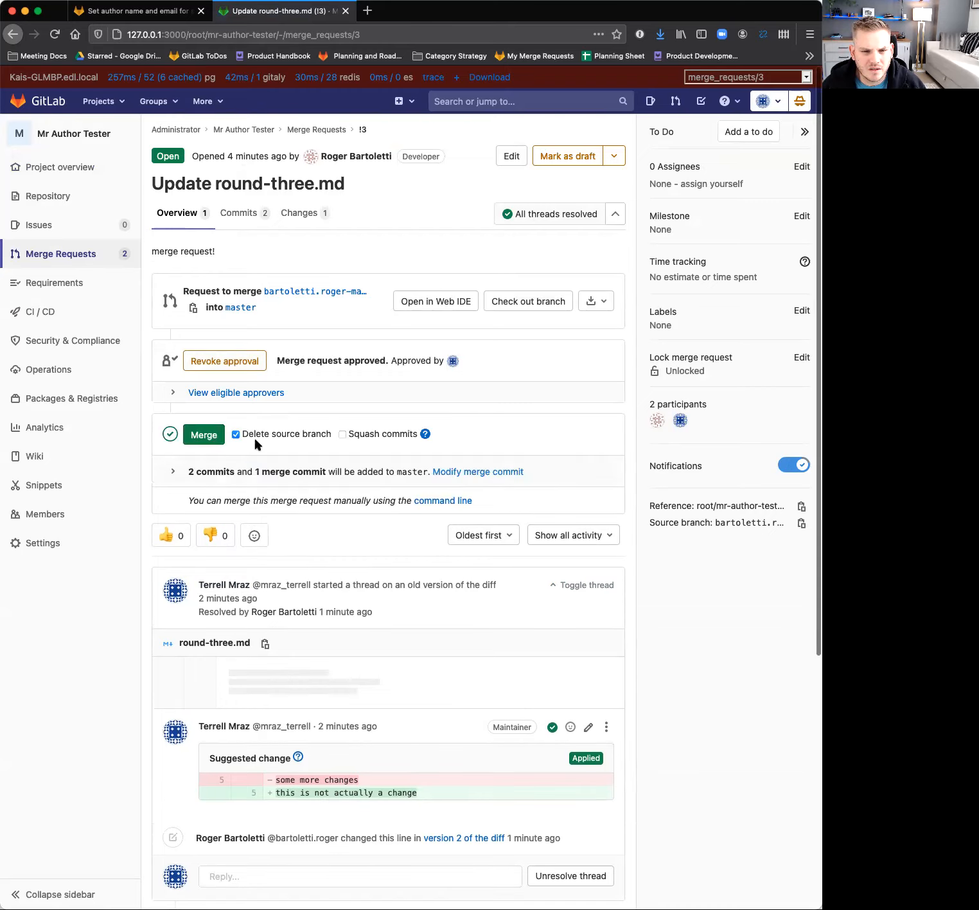
click(207, 436)
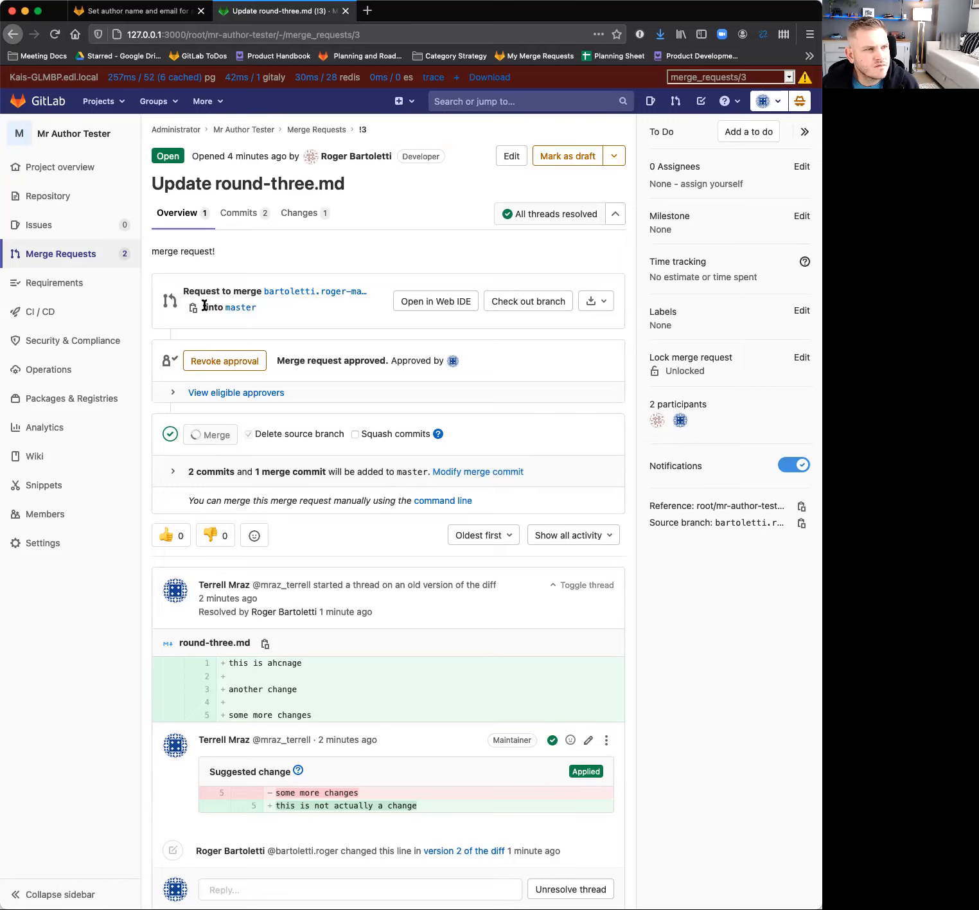
Examine the merge request's merge status, suggestion thread and activity history.
scroll(218, 385, down, 3)
scroll(224, 445, up, 3)
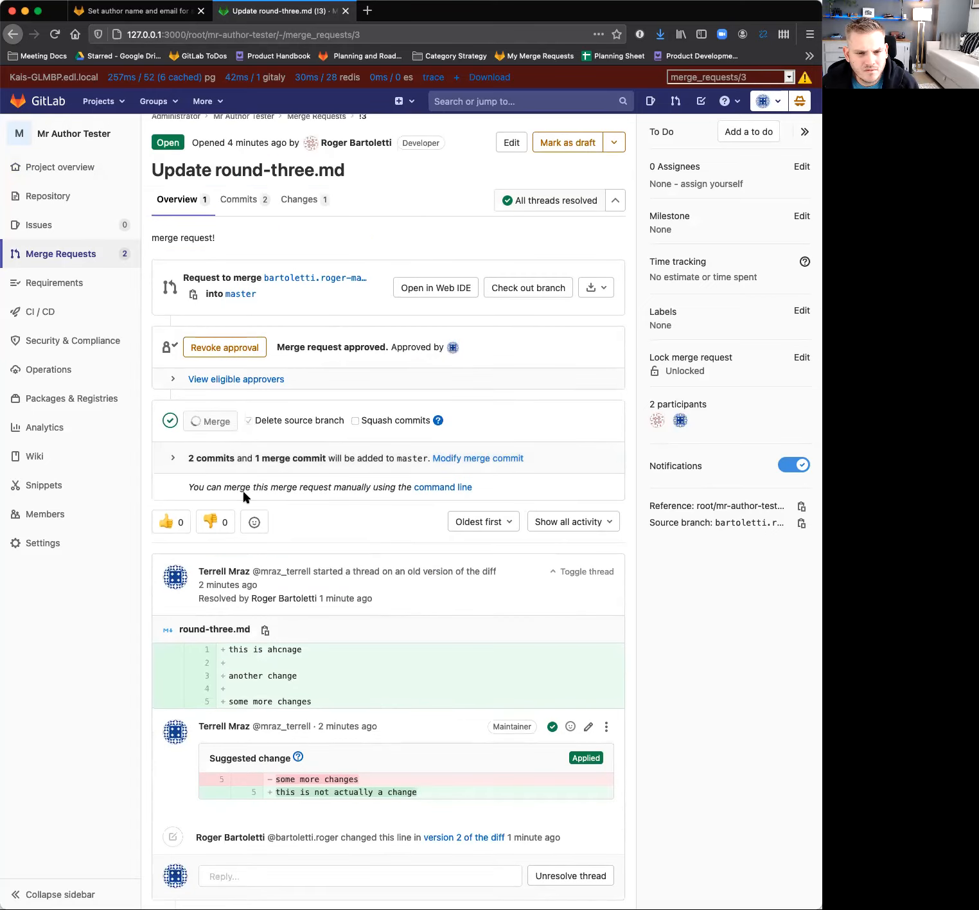
scroll(244, 496, down, 5)
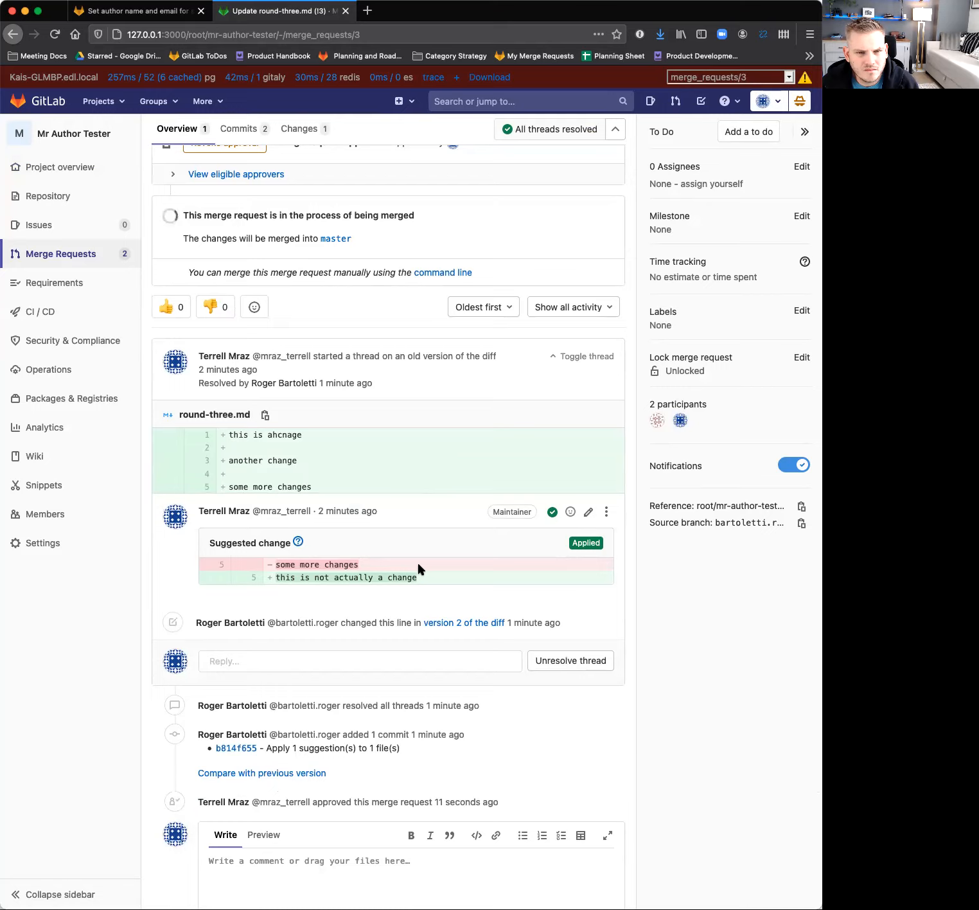
scroll(419, 569, up, 5)
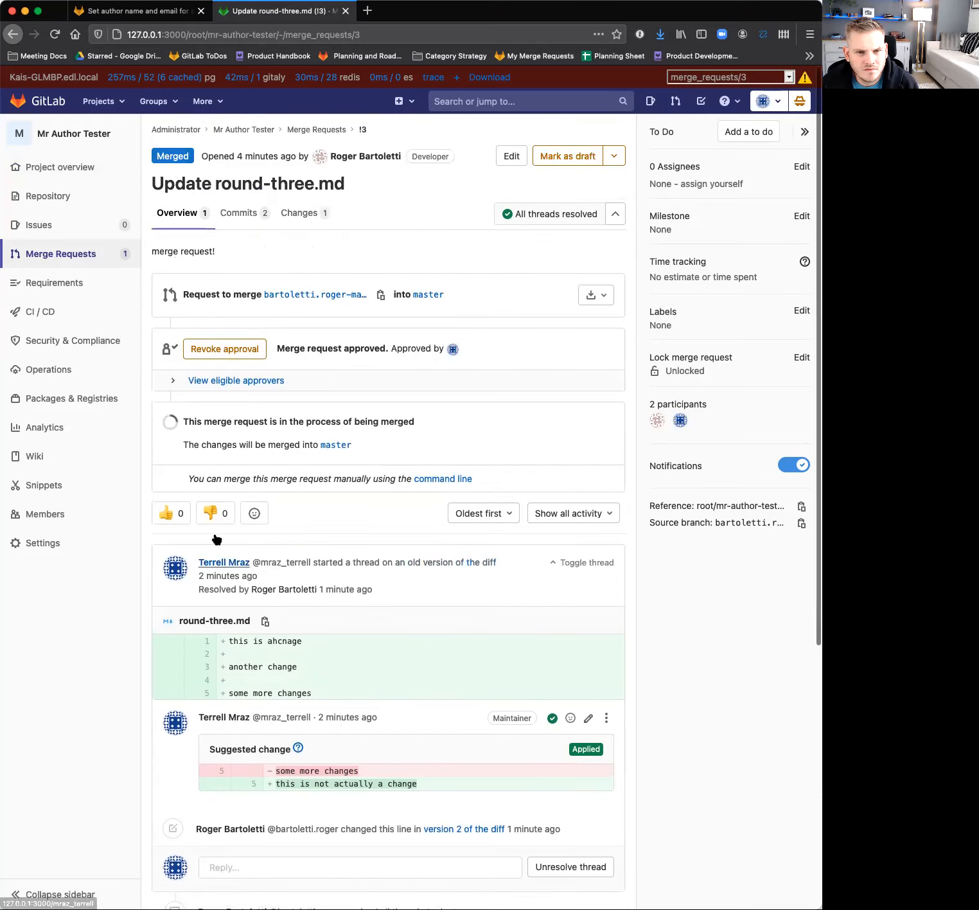
scroll(222, 443, down, 6)
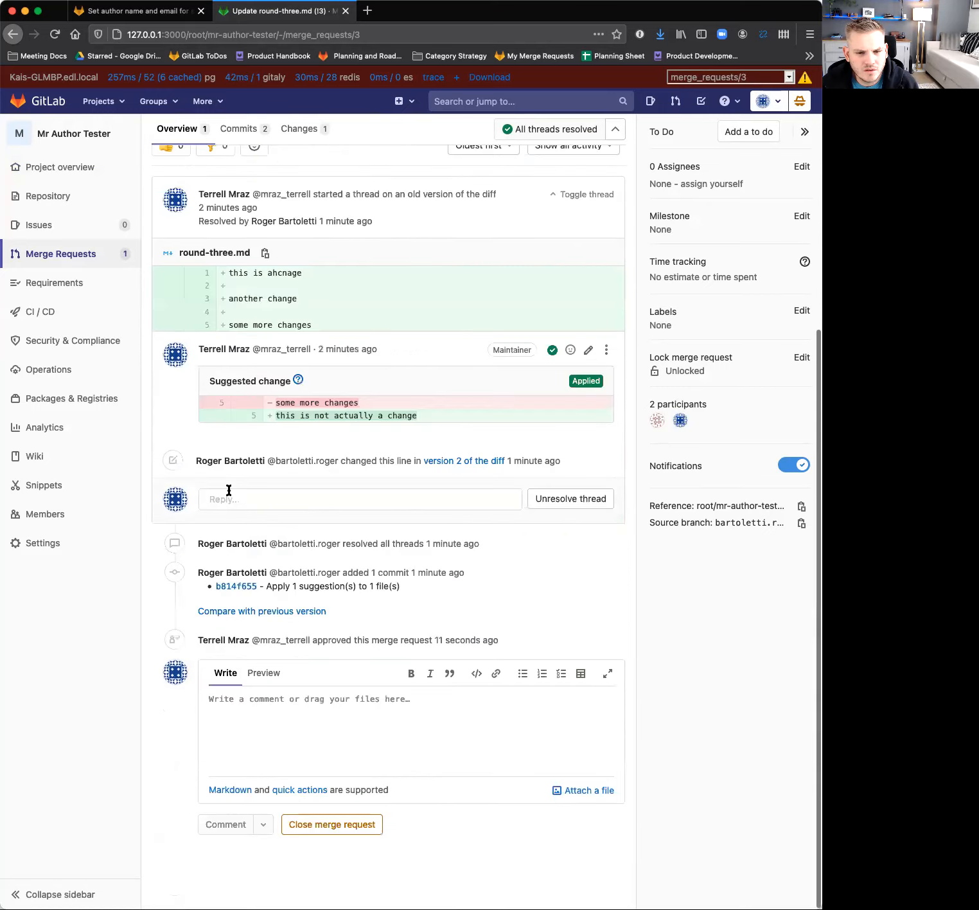
scroll(319, 580, up, 6)
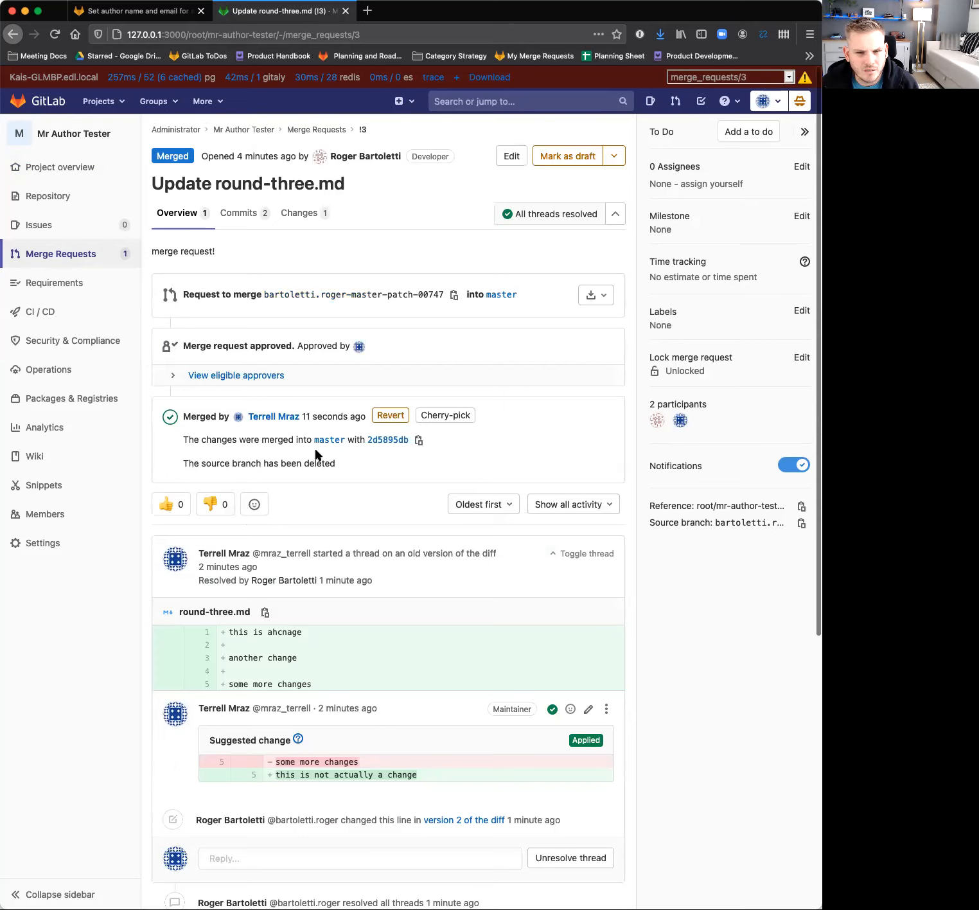
scroll(351, 635, down, 6)
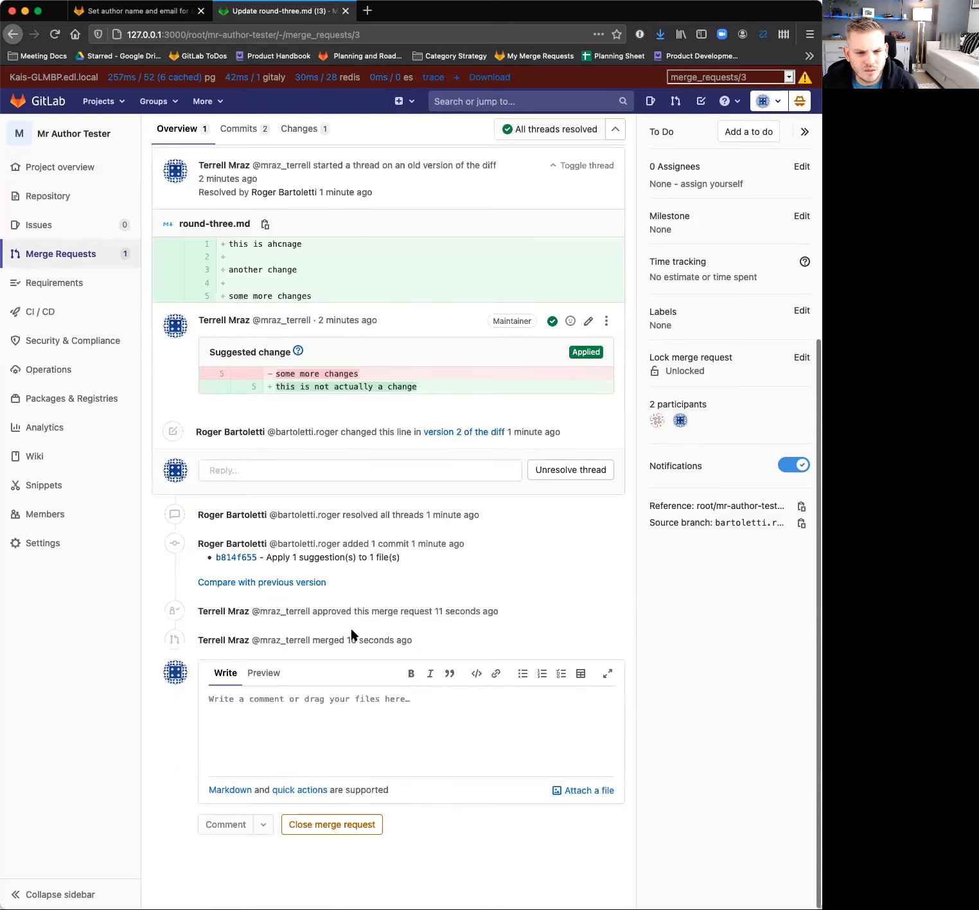
scroll(351, 634, up, 6)
Check who authored master's recent commits: the round-three.md update, the applied suggestion above it and the latest merge commit.
mouse_move(121, 203)
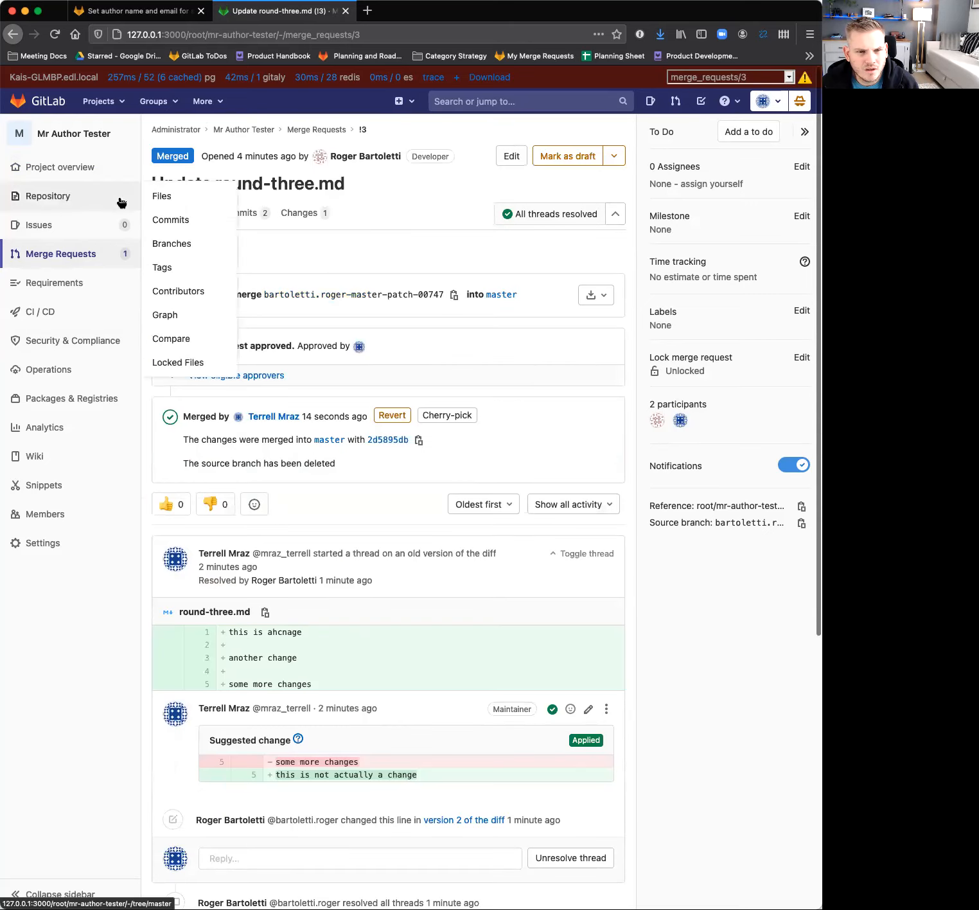
click(180, 220)
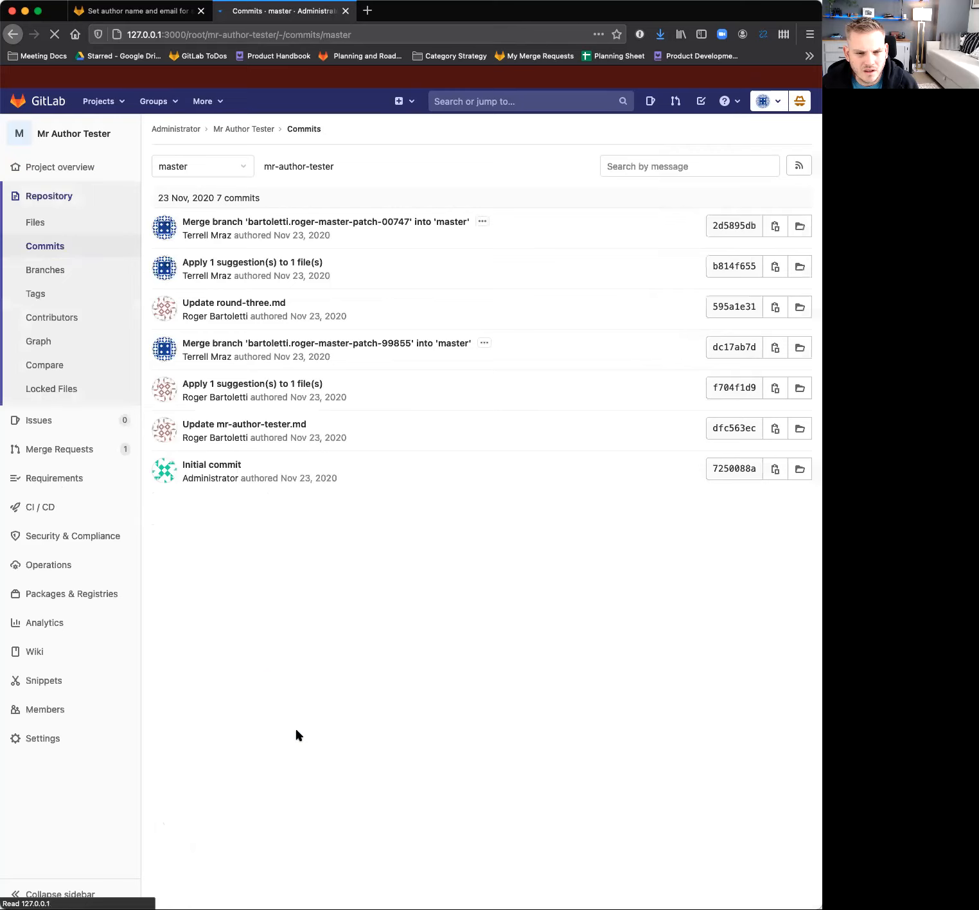
click(259, 303)
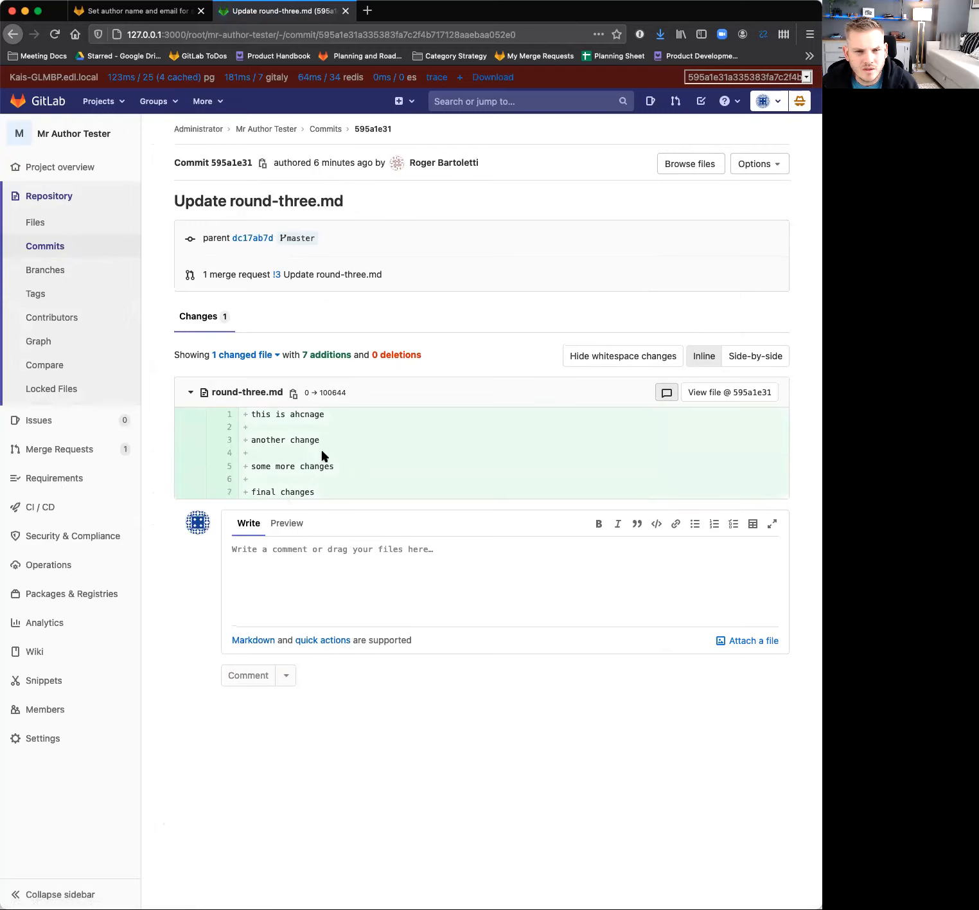
click(325, 129)
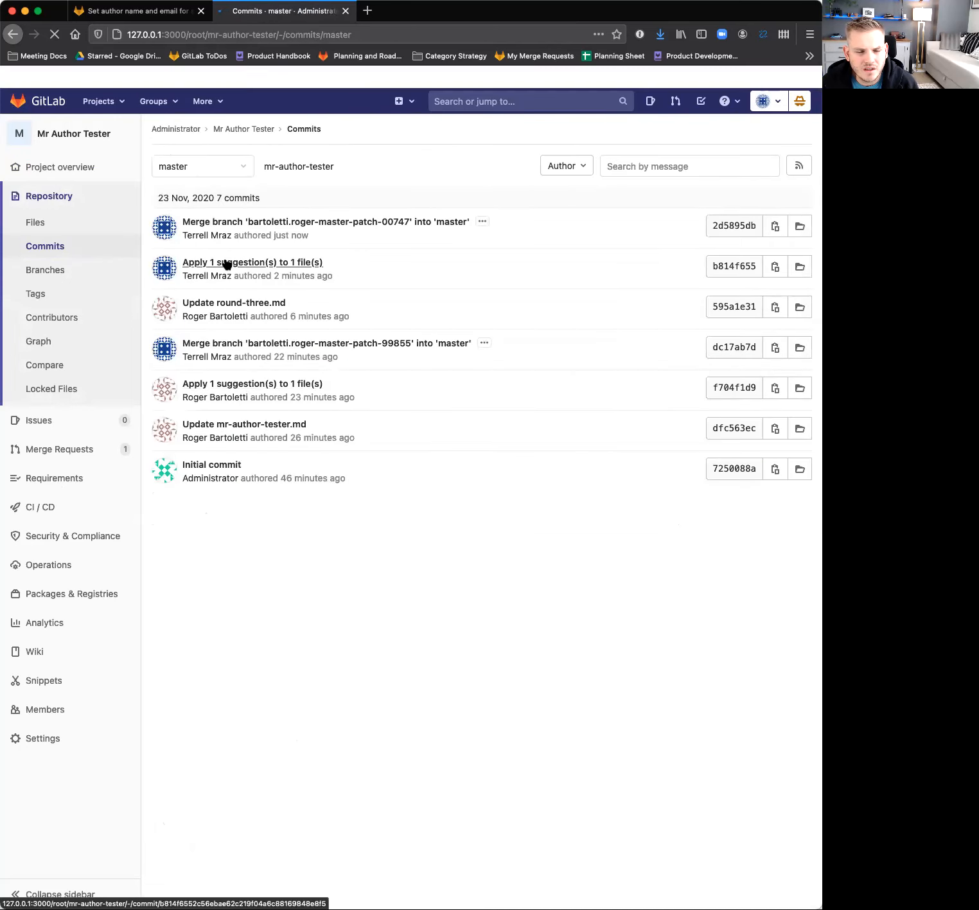
click(227, 262)
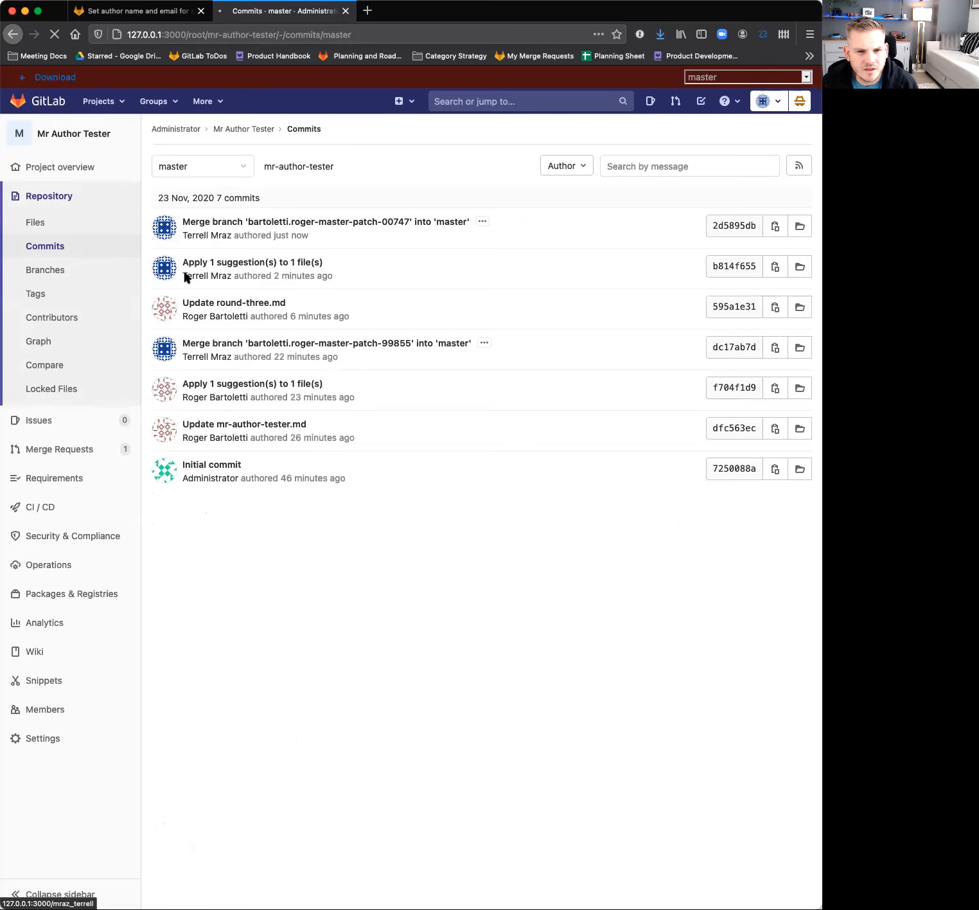
mouse_move(166, 270)
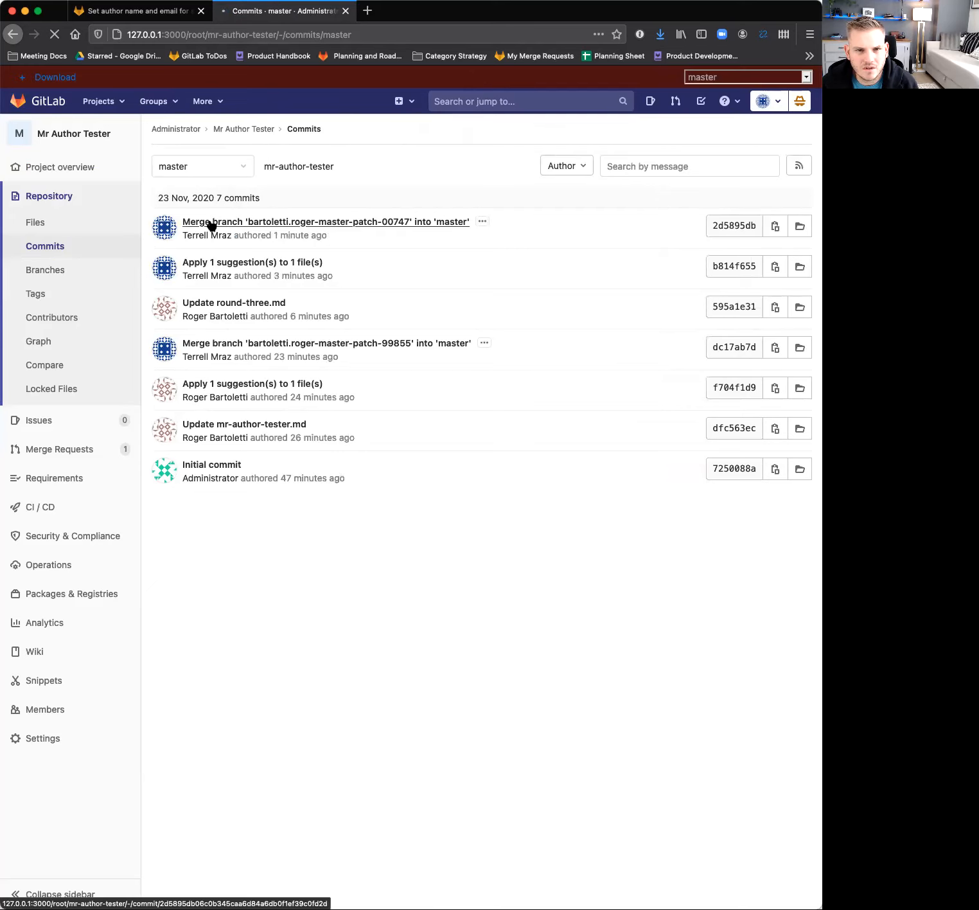
click(251, 221)
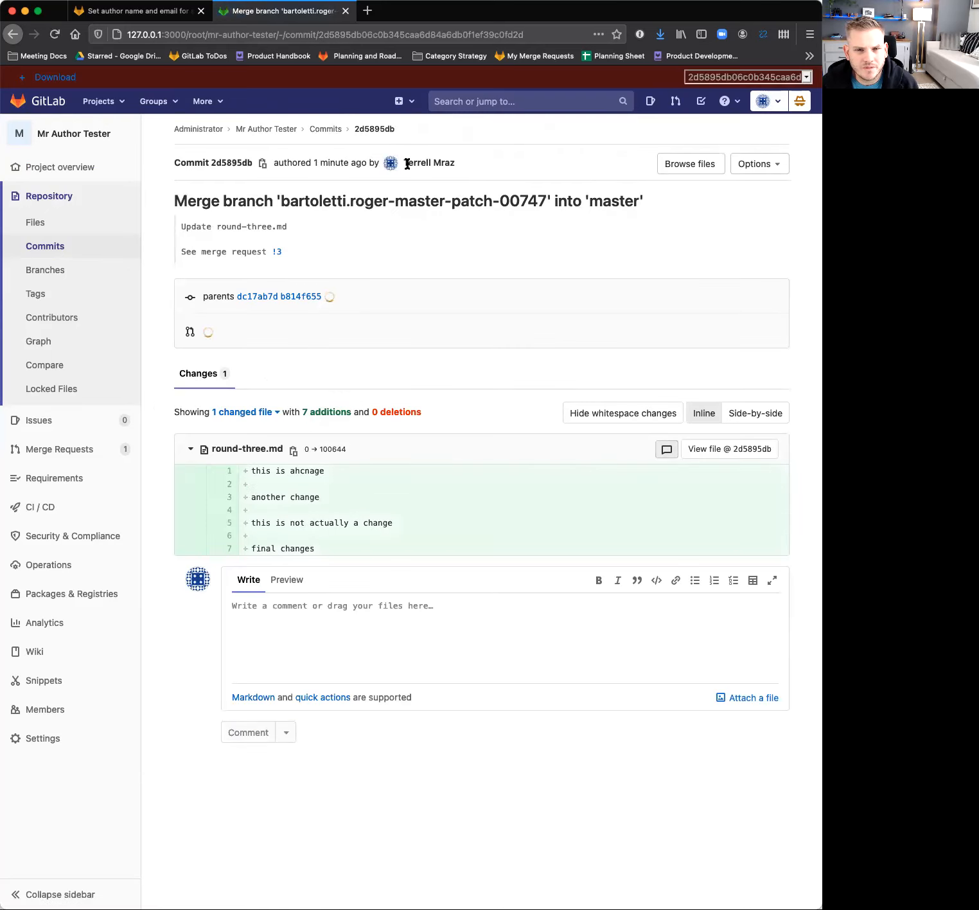
Switch to the "Set author name and email for suggested changes" issue and highlight the quoted question about merge request self approval restrictions.
click(135, 11)
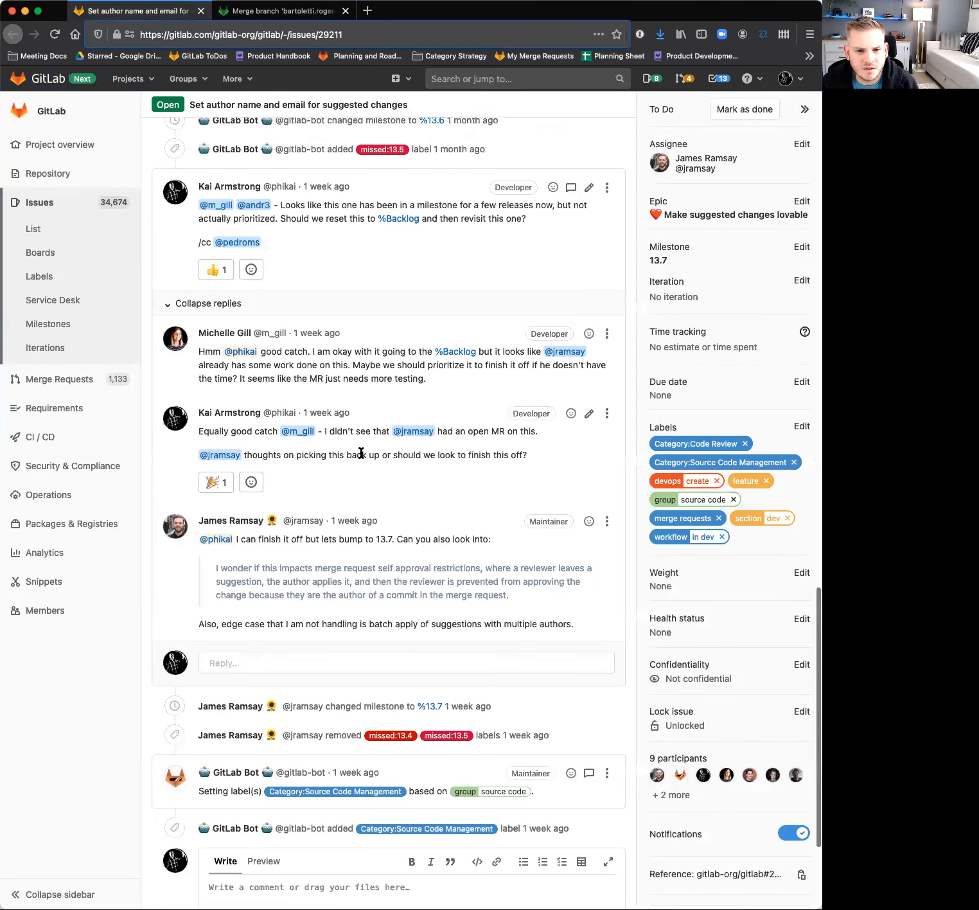
drag(216, 569, 505, 593)
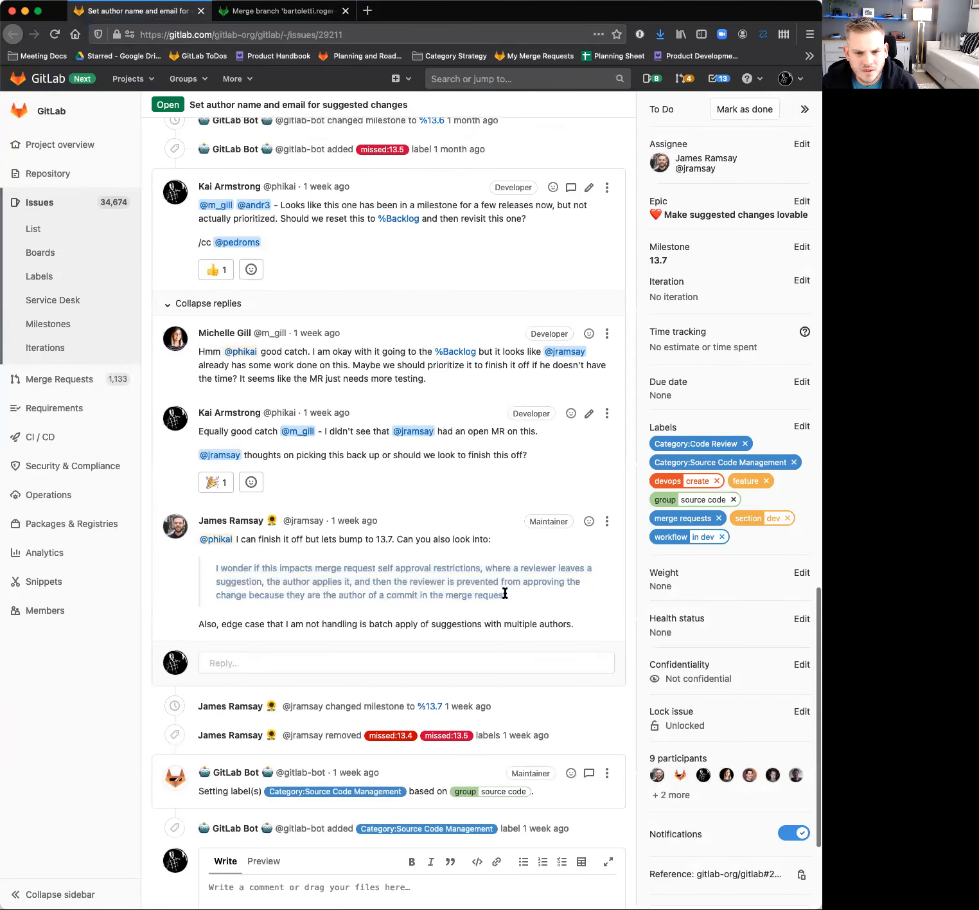